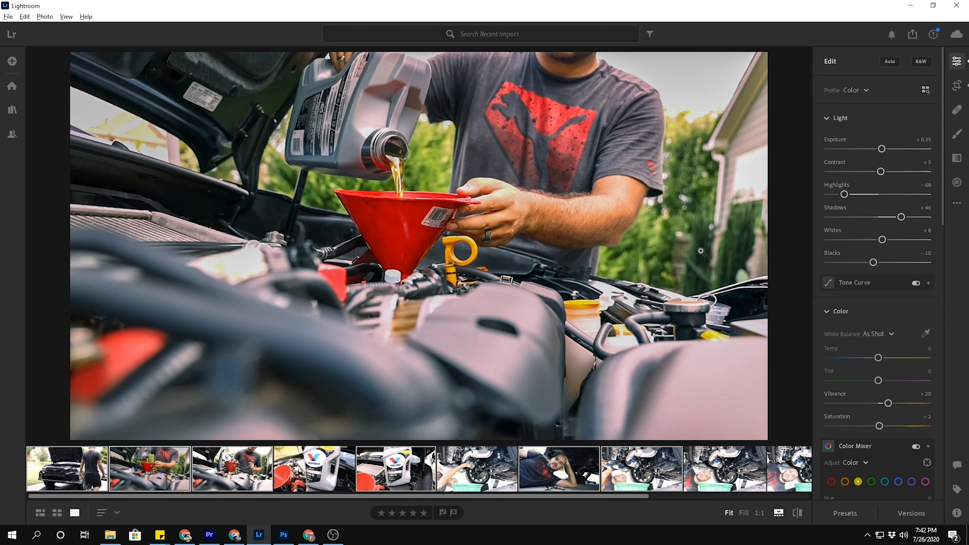
Adjust the photo's light, including Contrast, with Highlights at +1, Shadows at +36, Whites at +22 and Blacks at -23.
{"action": "left_click_drag", "start_coordinate": [843, 195], "coordinate": [870, 195]}
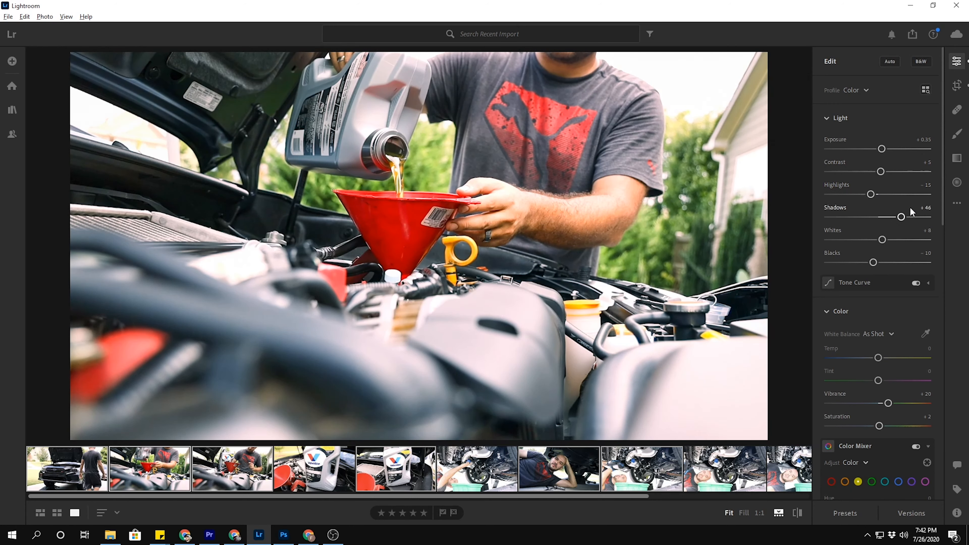
{"action": "mouse_move", "coordinate": [901, 221]}
{"action": "left_mouse_down"}
{"action": "mouse_move", "coordinate": [887, 221]}
{"action": "mouse_move", "coordinate": [896, 219]}
{"action": "left_mouse_up"}
{"action": "left_click_drag", "start_coordinate": [873, 262], "coordinate": [889, 240]}
{"action": "mouse_move", "coordinate": [871, 195]}
{"action": "left_mouse_down"}
{"action": "mouse_move", "coordinate": [892, 201]}
{"action": "mouse_move", "coordinate": [879, 201]}
{"action": "left_mouse_up"}
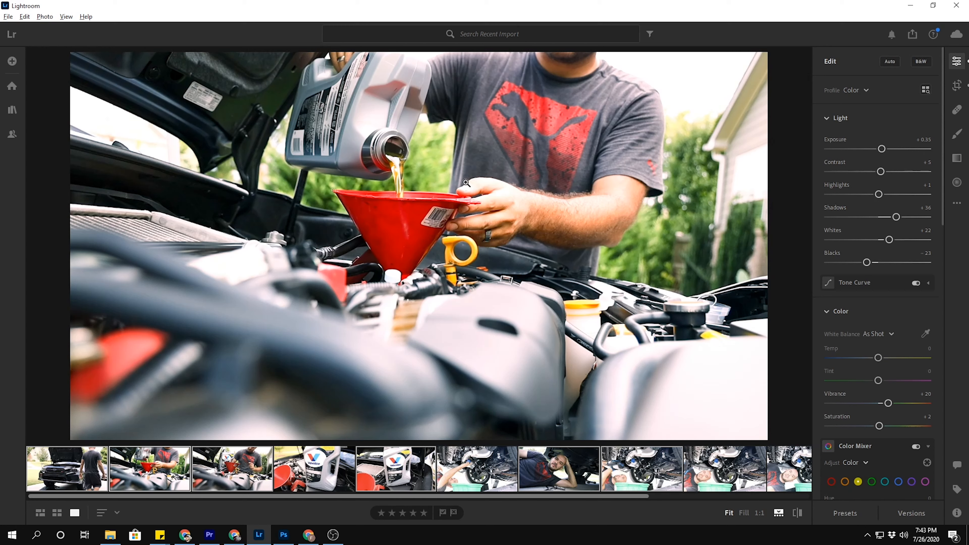
{"action": "left_click_drag", "start_coordinate": [881, 173], "coordinate": [936, 260]}
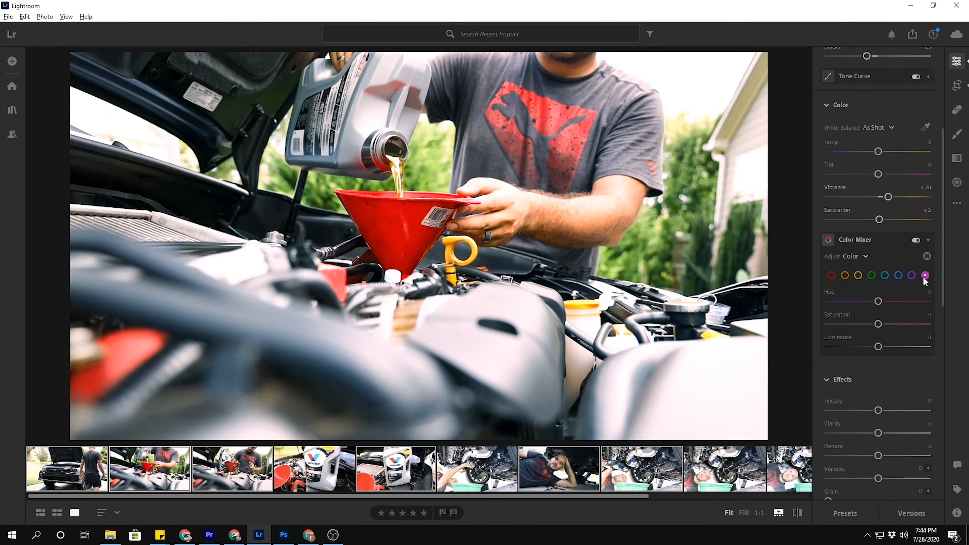
Adjust the magenta and purple saturation in the Color Mixer and set the blue saturation to -100.
{"action": "left_click_drag", "start_coordinate": [878, 325], "coordinate": [929, 318]}
{"action": "left_click", "coordinate": [912, 275]}
{"action": "left_click_drag", "start_coordinate": [877, 324], "coordinate": [800, 339]}
{"action": "left_click", "coordinate": [898, 275]}
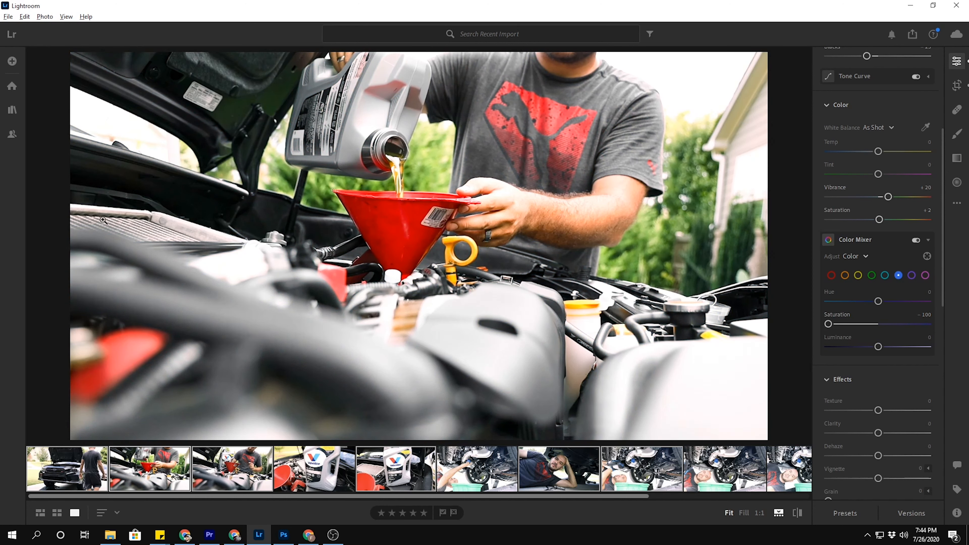
Lower the aqua saturation, and set the green hue to +71, saturation to -65 and luminance to -26.
{"action": "left_click", "coordinate": [884, 275]}
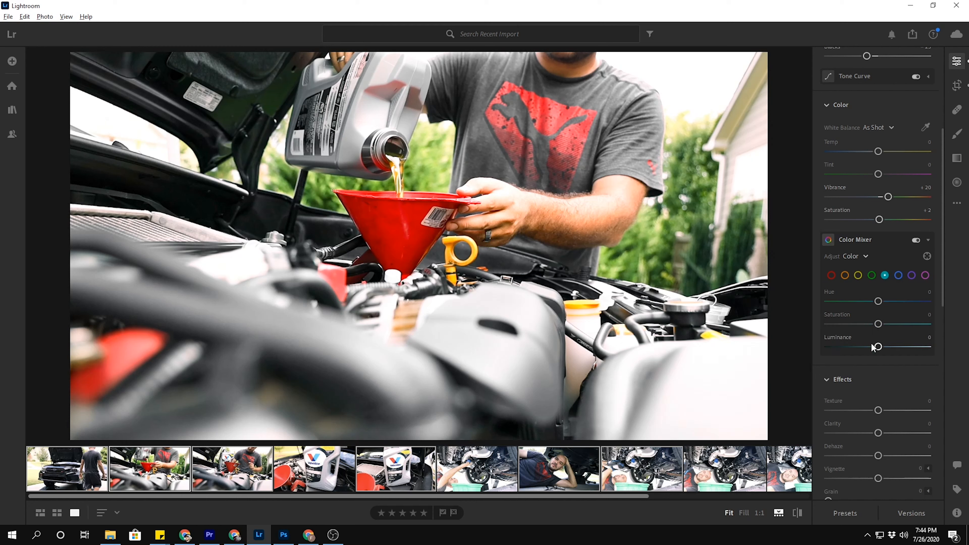
{"action": "left_click_drag", "start_coordinate": [880, 324], "coordinate": [809, 320]}
{"action": "left_click_drag", "start_coordinate": [743, 323], "coordinate": [778, 314]}
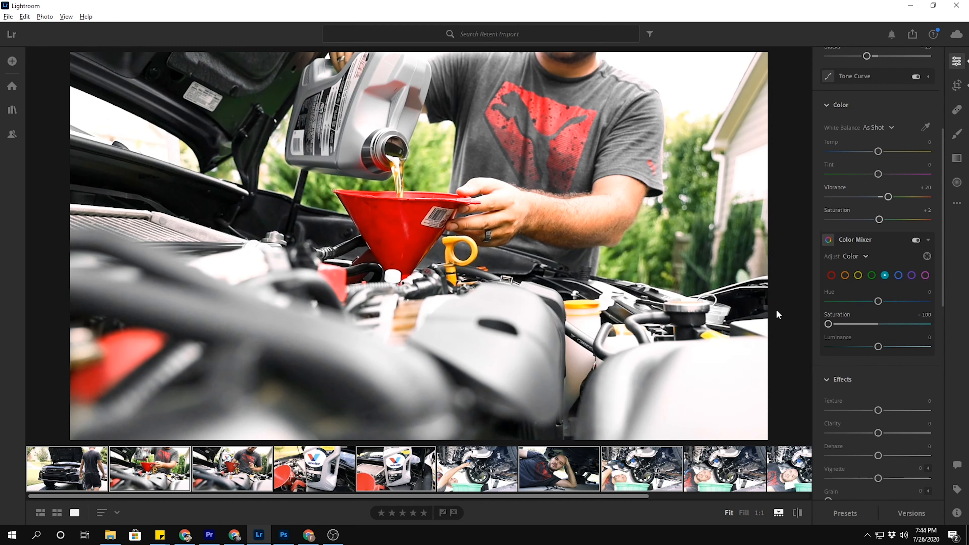
{"action": "left_click", "coordinate": [871, 274]}
{"action": "left_click_drag", "start_coordinate": [878, 301], "coordinate": [912, 302]}
{"action": "left_click_drag", "start_coordinate": [877, 347], "coordinate": [845, 324]}
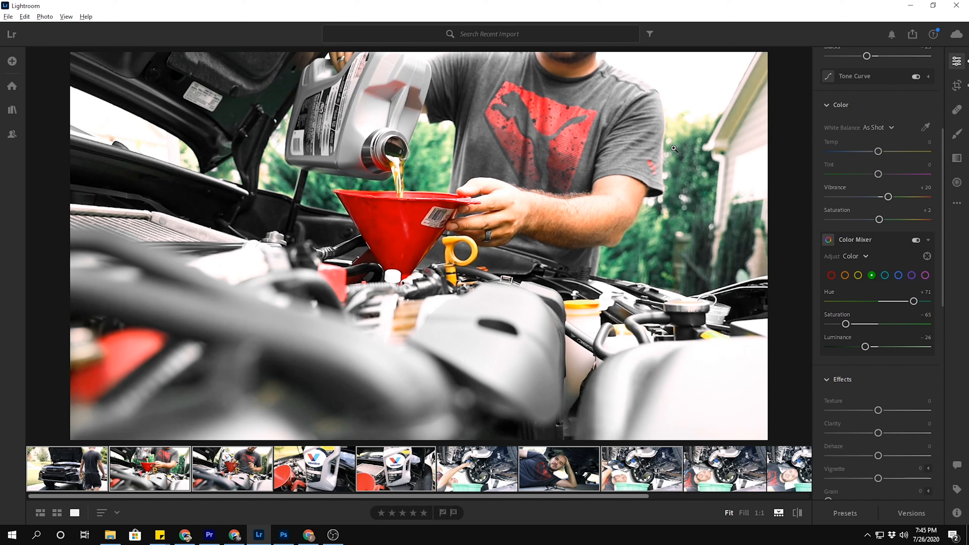
Set the yellow saturation to about -42, lower the orange saturation slightly and set the red saturation to +21.
{"action": "left_click", "coordinate": [858, 275]}
{"action": "left_click_drag", "start_coordinate": [880, 321], "coordinate": [857, 323]}
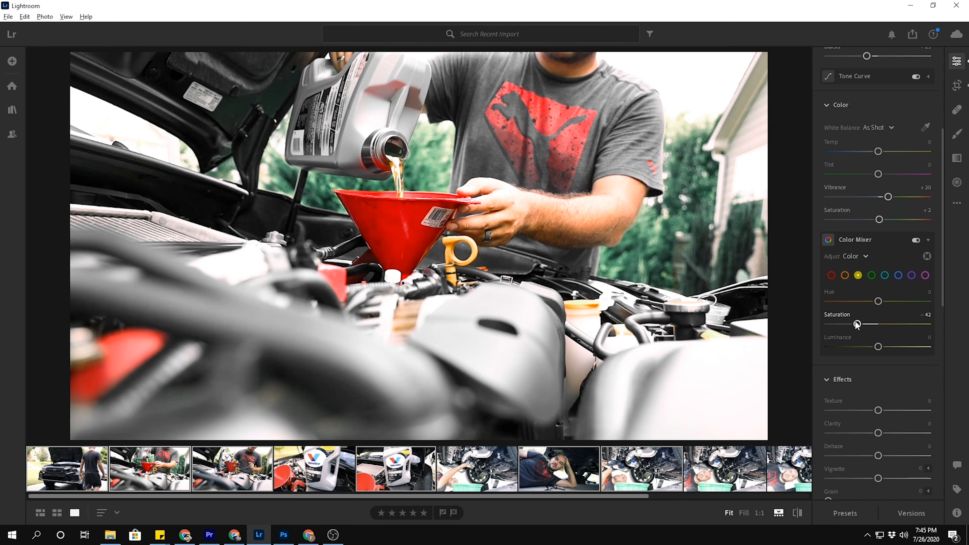
{"action": "mouse_move", "coordinate": [856, 324]}
{"action": "left_mouse_down"}
{"action": "mouse_move", "coordinate": [808, 319]}
{"action": "mouse_move", "coordinate": [857, 325]}
{"action": "left_mouse_up"}
{"action": "left_click", "coordinate": [845, 276]}
{"action": "mouse_move", "coordinate": [881, 325]}
{"action": "left_mouse_down"}
{"action": "mouse_move", "coordinate": [897, 327]}
{"action": "mouse_move", "coordinate": [864, 324]}
{"action": "mouse_move", "coordinate": [903, 332]}
{"action": "mouse_move", "coordinate": [861, 324]}
{"action": "mouse_move", "coordinate": [873, 324]}
{"action": "left_mouse_up"}
{"action": "left_click", "coordinate": [832, 274]}
{"action": "mouse_move", "coordinate": [878, 323]}
{"action": "left_mouse_down"}
{"action": "mouse_move", "coordinate": [826, 324]}
{"action": "mouse_move", "coordinate": [889, 325]}
{"action": "left_mouse_up"}
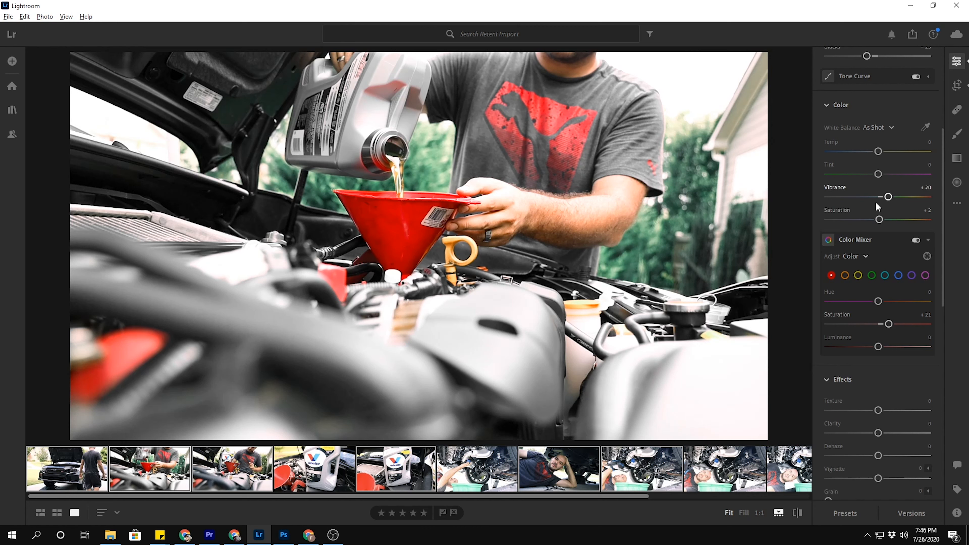
Set the photo's effects to Texture +10, Clarity +10, Dehaze +6 and Vignette -35.
{"action": "scroll", "coordinate": [904, 268], "scroll_direction": "down", "scroll_amount": 2}
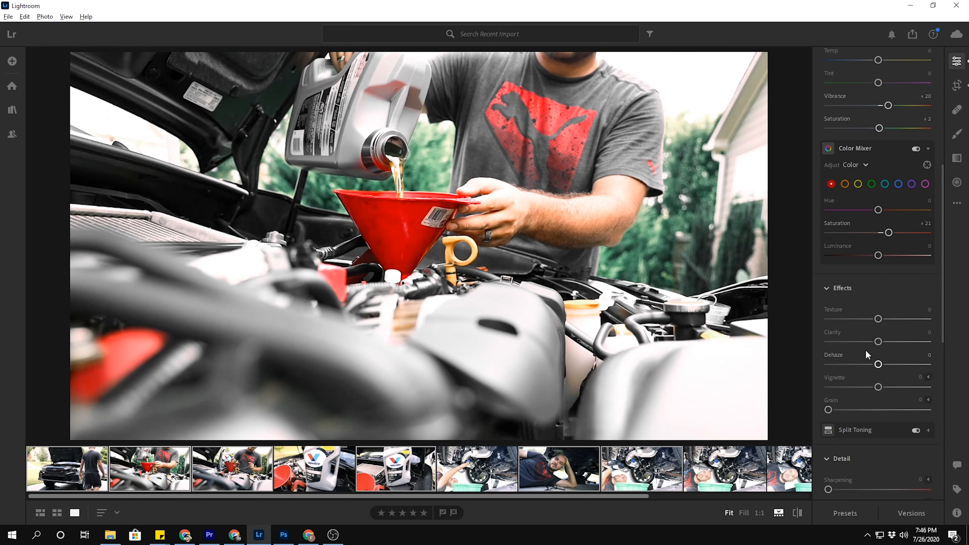
{"action": "scroll", "coordinate": [865, 355], "scroll_direction": "down", "scroll_amount": 2}
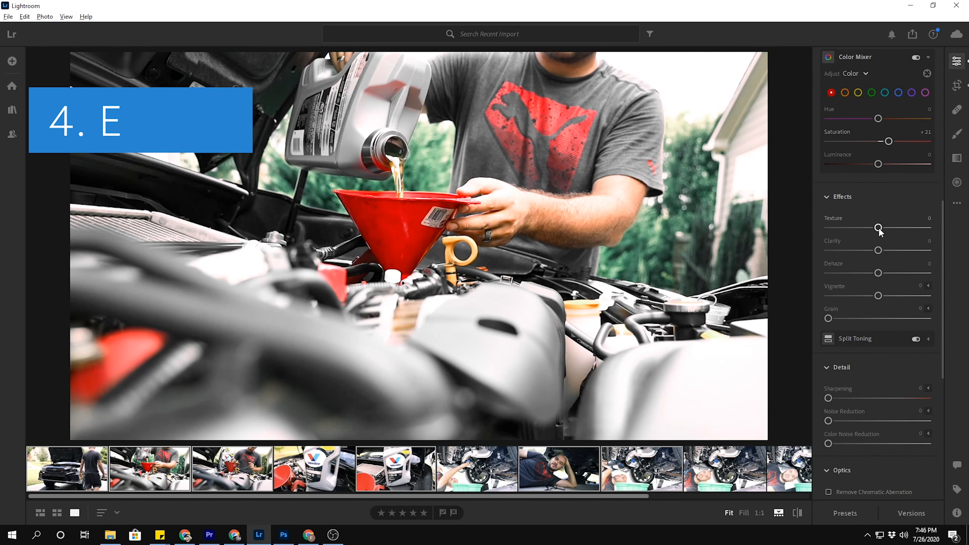
{"action": "left_click_drag", "start_coordinate": [879, 231], "coordinate": [883, 251]}
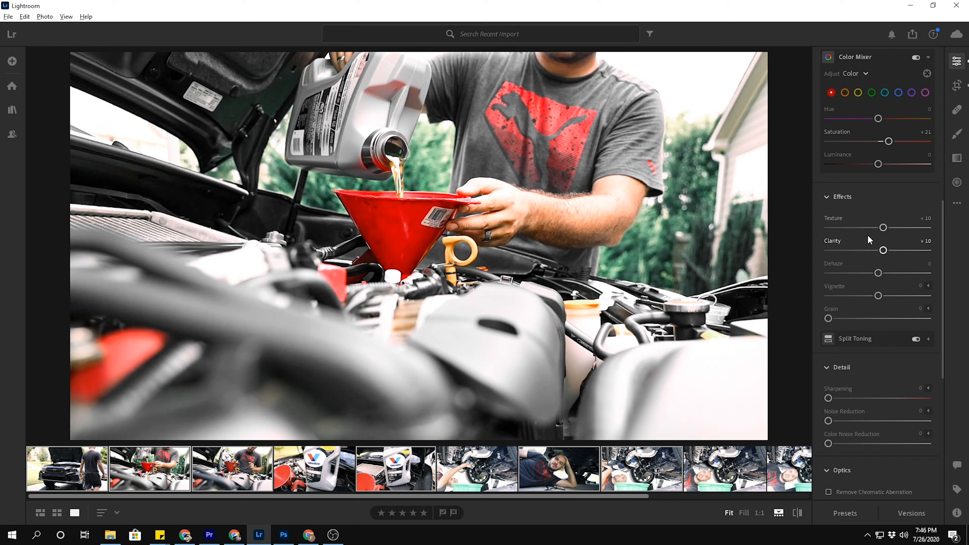
{"action": "left_click_drag", "start_coordinate": [878, 273], "coordinate": [846, 296]}
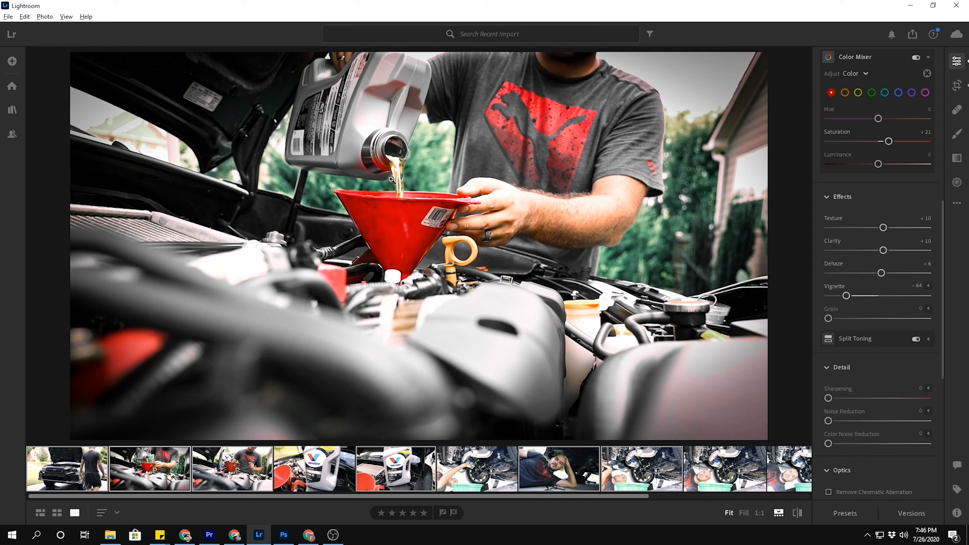
{"action": "mouse_move", "coordinate": [848, 301]}
{"action": "left_mouse_down"}
{"action": "mouse_move", "coordinate": [880, 298]}
{"action": "mouse_move", "coordinate": [862, 299]}
{"action": "left_mouse_up"}
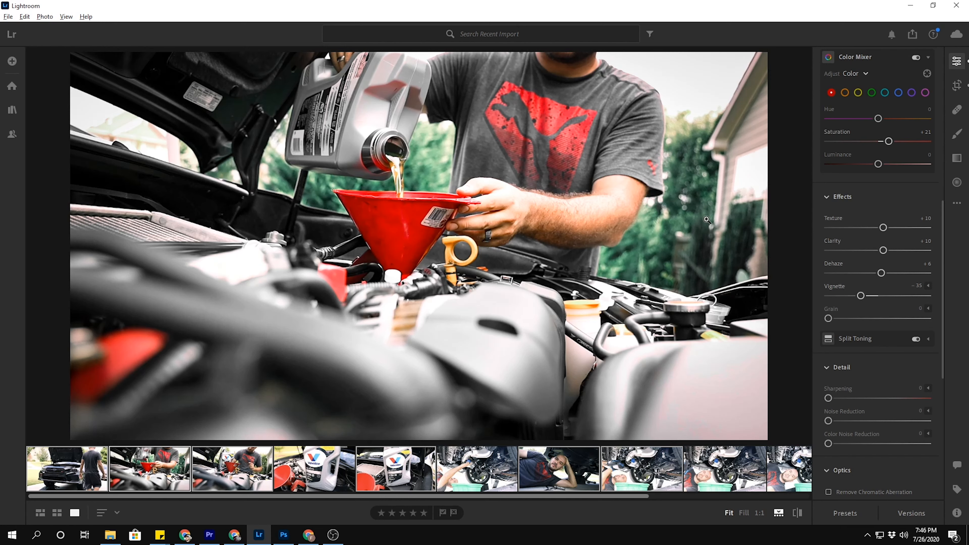
Set Sharpening to 45 and Noise Reduction to 9, checking the detail around the funnel at full size.
{"action": "scroll", "coordinate": [873, 345], "scroll_direction": "down", "scroll_amount": 5}
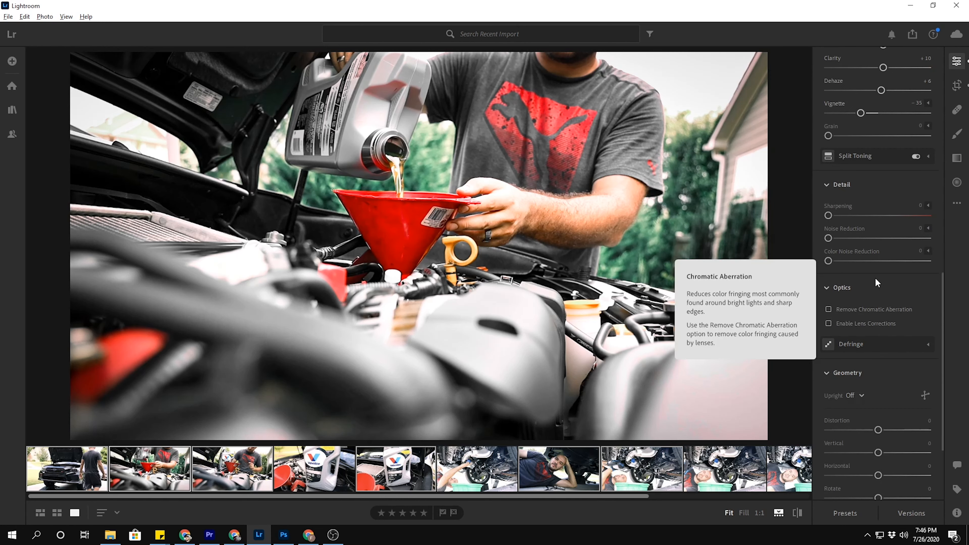
{"action": "left_click_drag", "start_coordinate": [828, 215], "coordinate": [859, 215]}
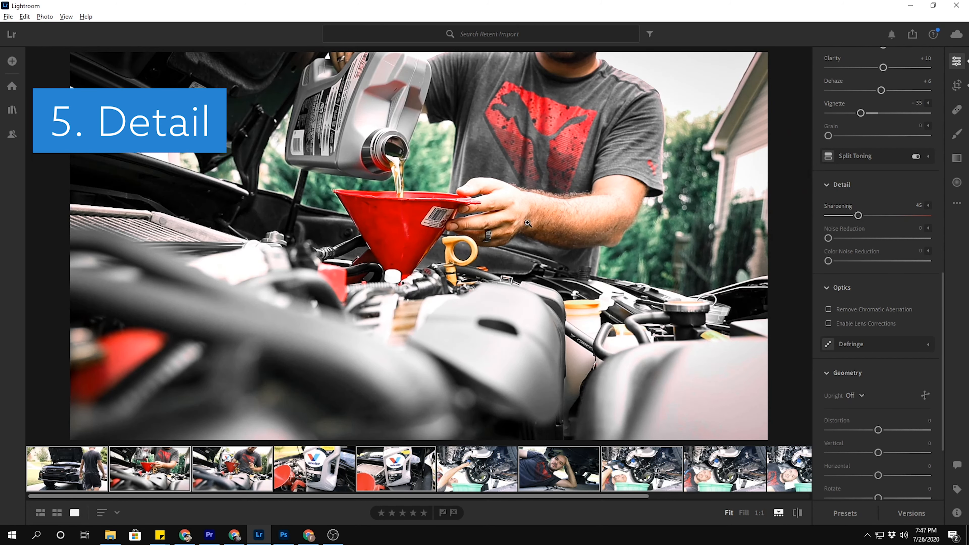
{"action": "left_click", "coordinate": [409, 218]}
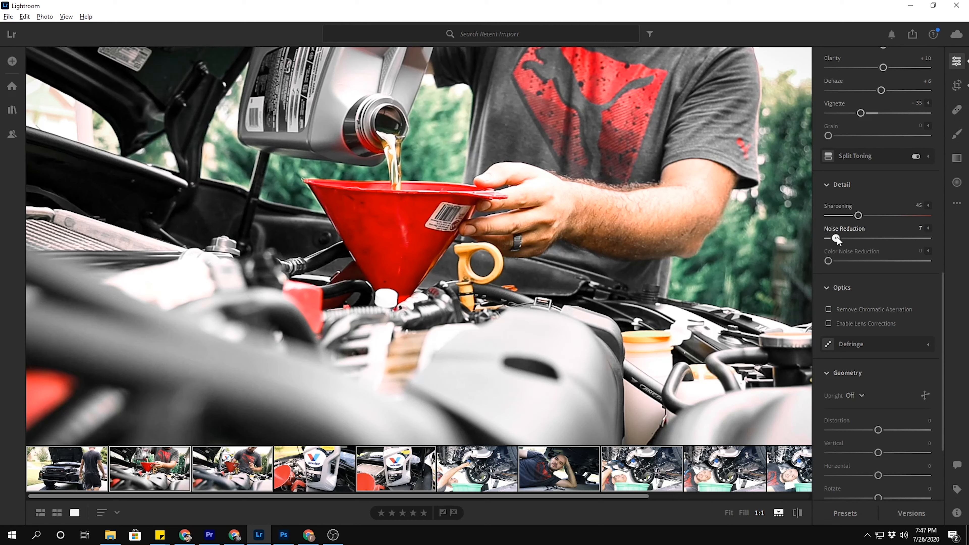
{"action": "left_click_drag", "start_coordinate": [866, 239], "coordinate": [942, 245]}
{"action": "left_click_drag", "start_coordinate": [841, 240], "coordinate": [838, 239]}
{"action": "left_click", "coordinate": [589, 243]}
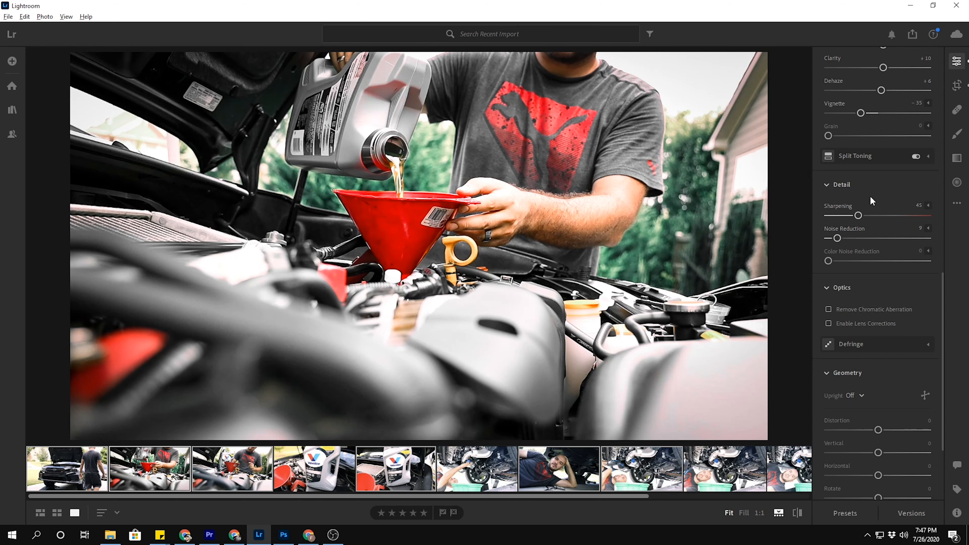
Crop the photo to a 4 x 5 / 8 x 10 portrait frame around the funnel, trimmed to the photo's upper and lower edges.
{"action": "left_click", "coordinate": [954, 84]}
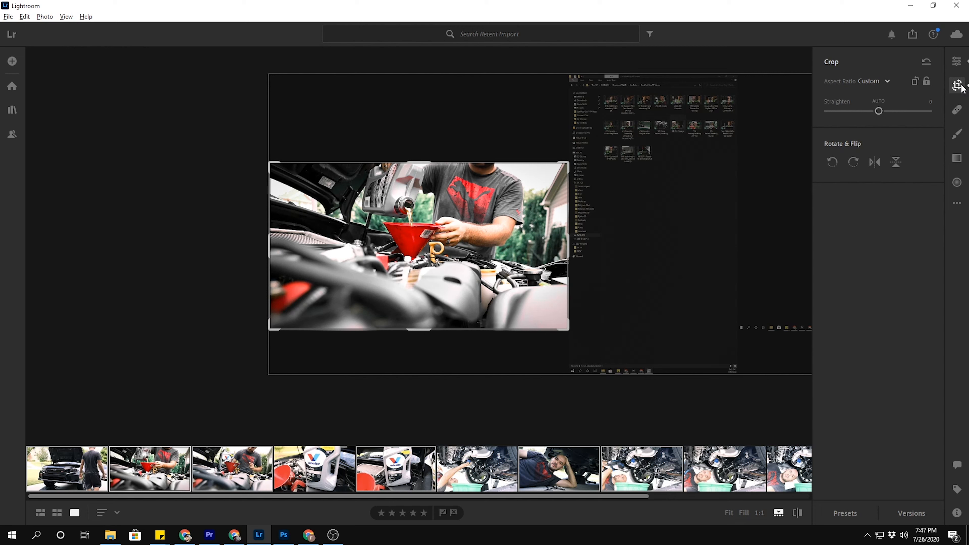
{"action": "left_click", "coordinate": [888, 82]}
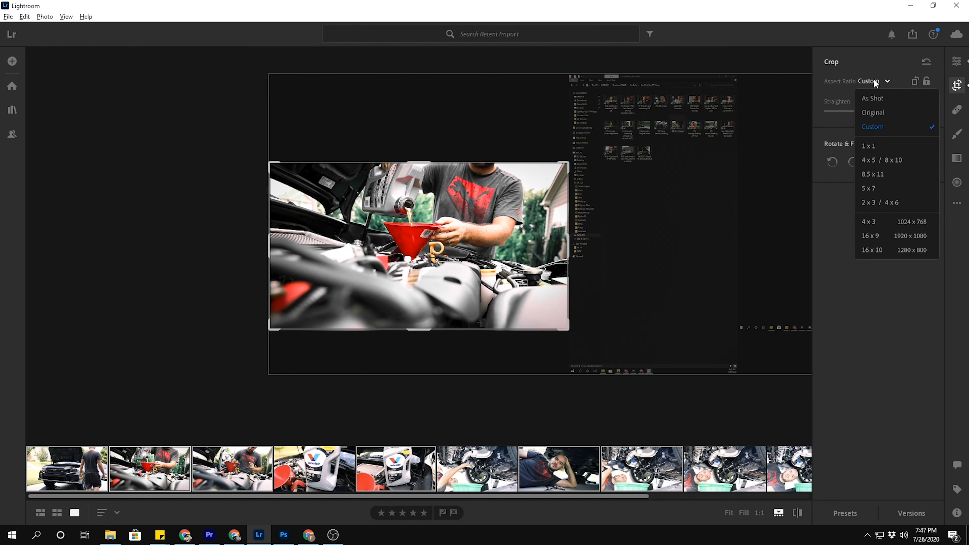
{"action": "left_click", "coordinate": [871, 160]}
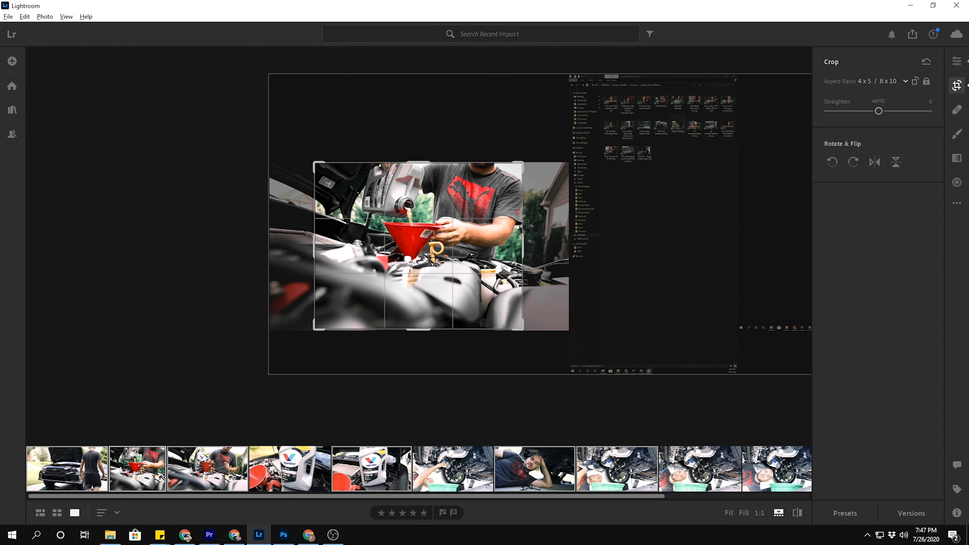
{"action": "left_click", "coordinate": [914, 81]}
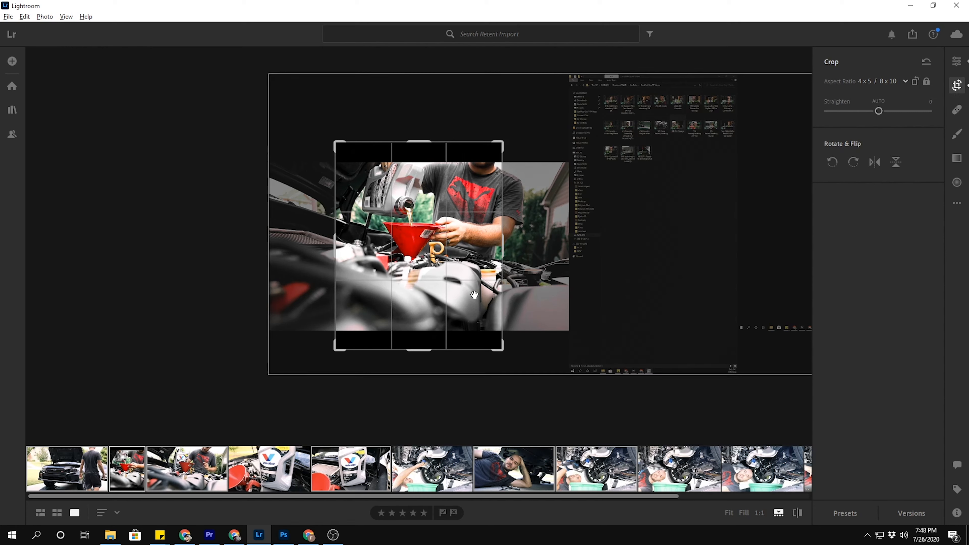
{"action": "left_click_drag", "start_coordinate": [418, 139], "coordinate": [419, 152]}
{"action": "left_click_drag", "start_coordinate": [423, 339], "coordinate": [422, 320]}
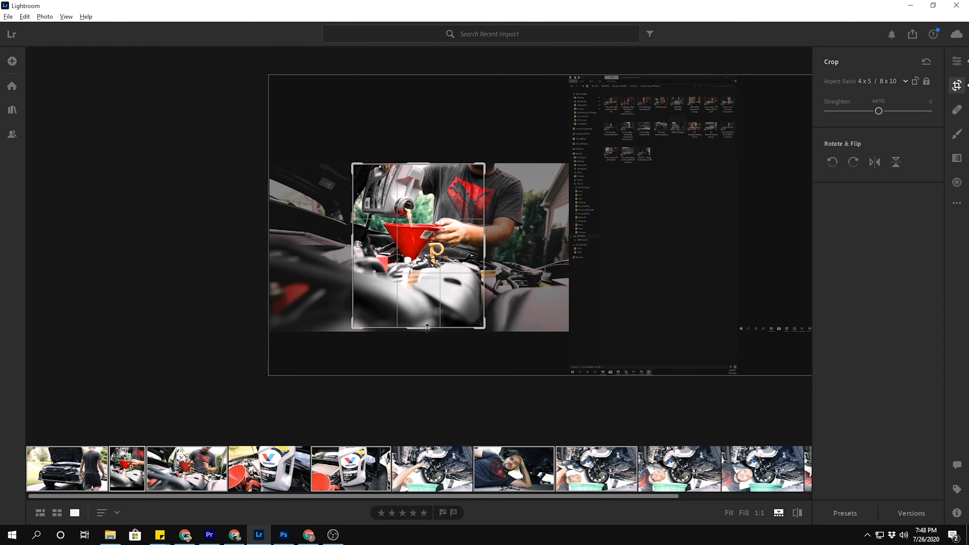
{"action": "left_click_drag", "start_coordinate": [399, 278], "coordinate": [386, 278]}
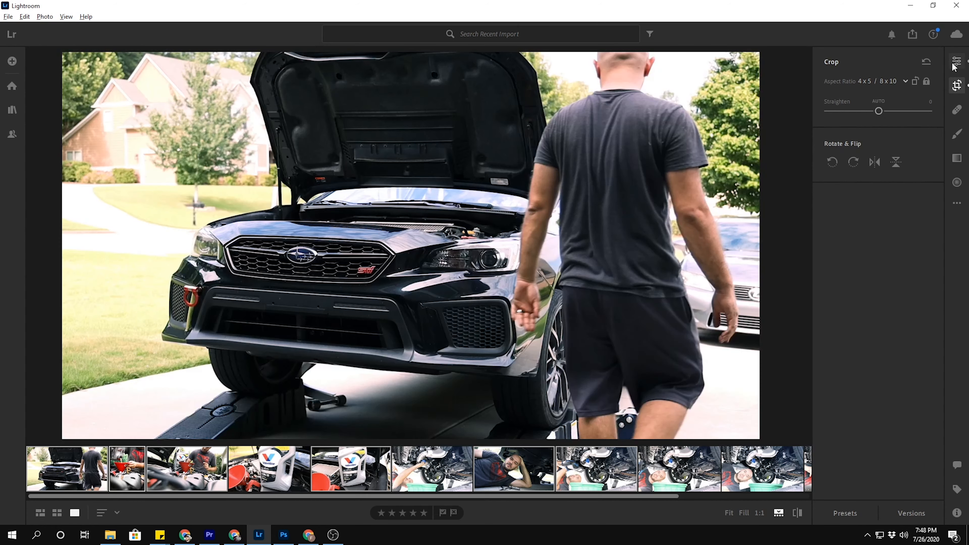
{"action": "left_click", "coordinate": [953, 64]}
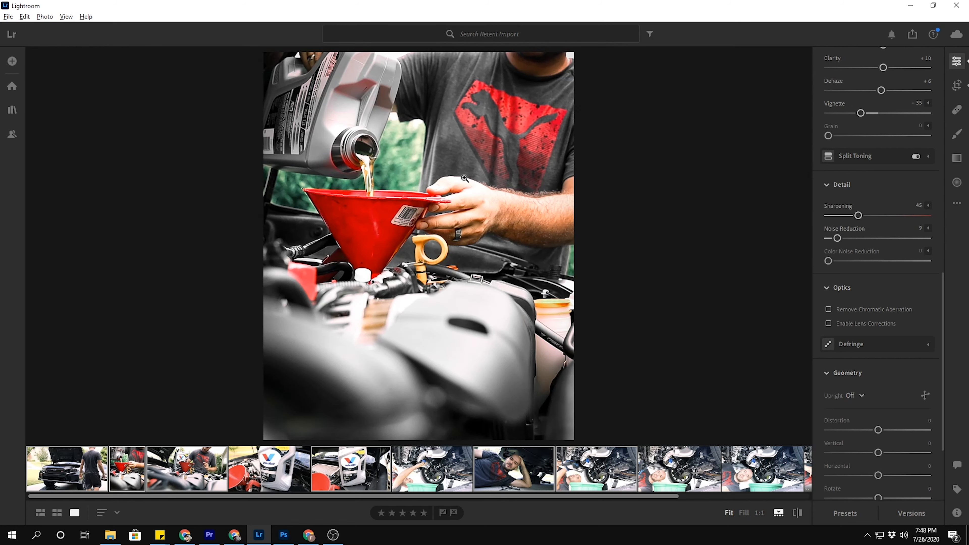
Reposition the photo within the portrait crop to bring more of the oil bottle into frame, and fine-tune the crop's upper edge.
{"action": "left_click", "coordinate": [955, 89]}
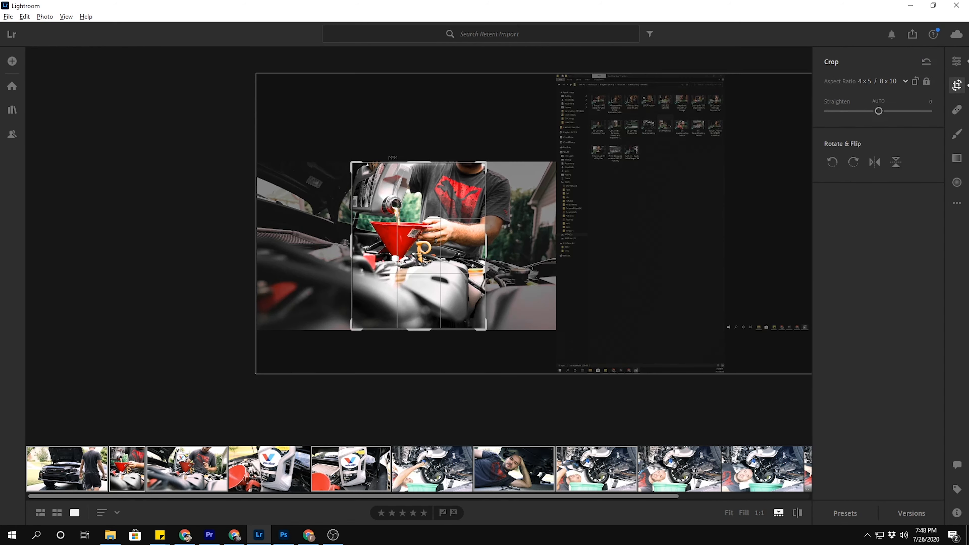
{"action": "left_click_drag", "start_coordinate": [461, 201], "coordinate": [474, 202]}
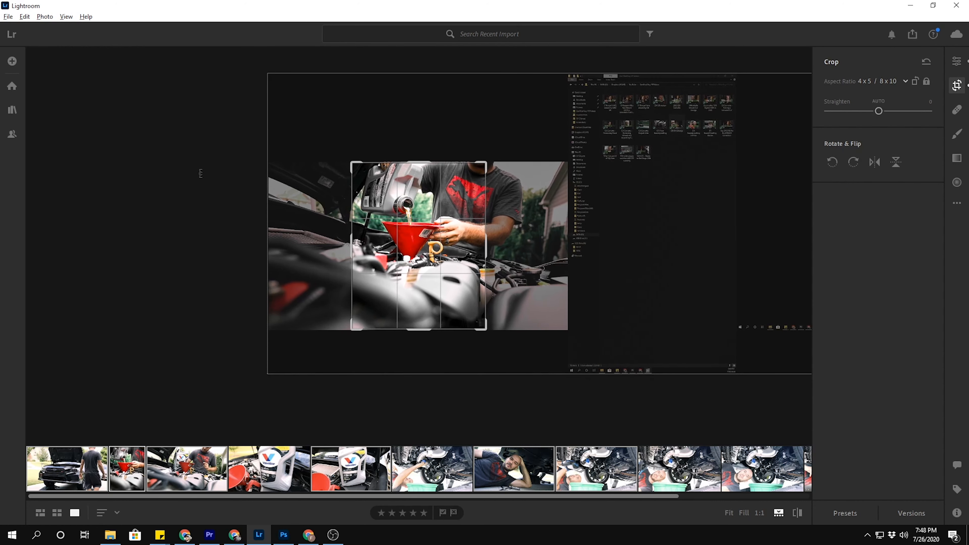
{"action": "left_click", "coordinate": [956, 61]}
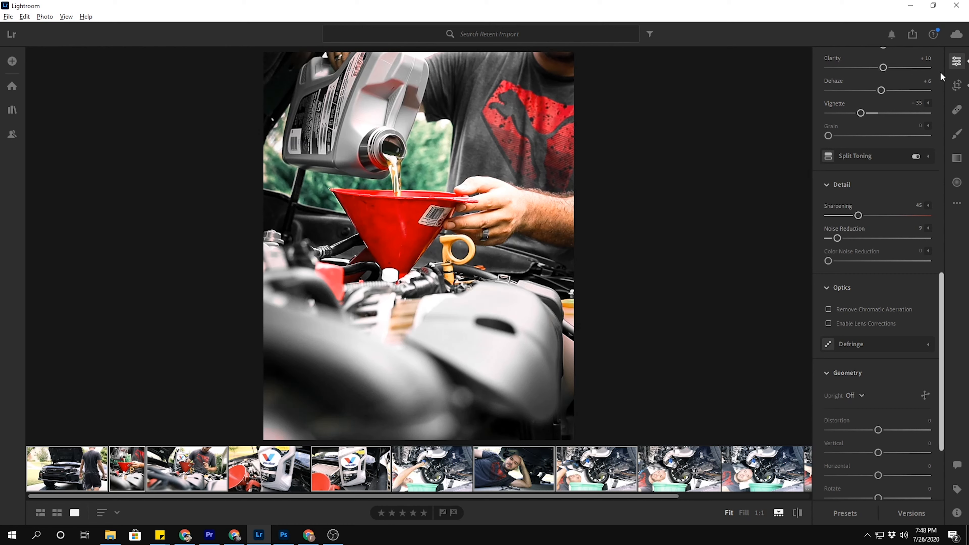
{"action": "left_click", "coordinate": [956, 85]}
{"action": "left_click_drag", "start_coordinate": [426, 159], "coordinate": [427, 159]}
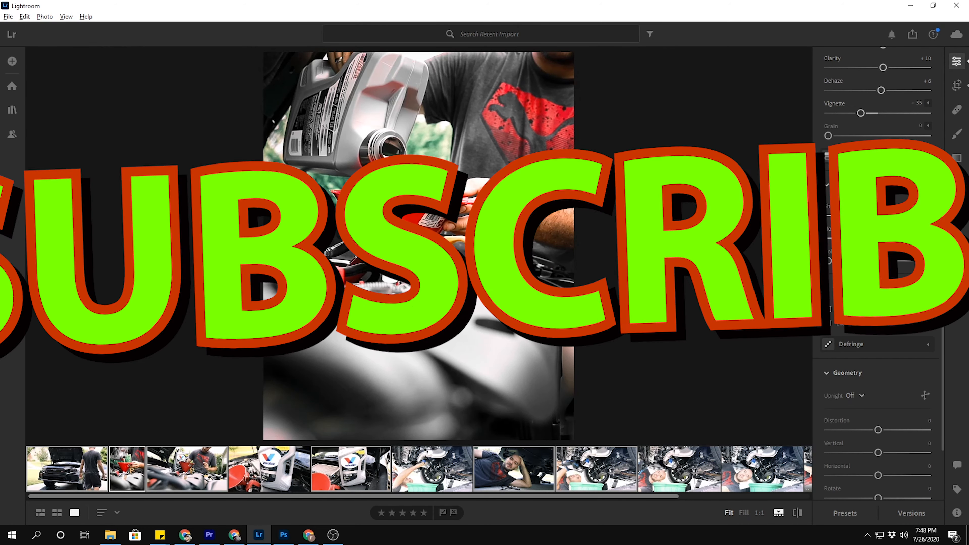
{"action": "left_click", "coordinate": [957, 87]}
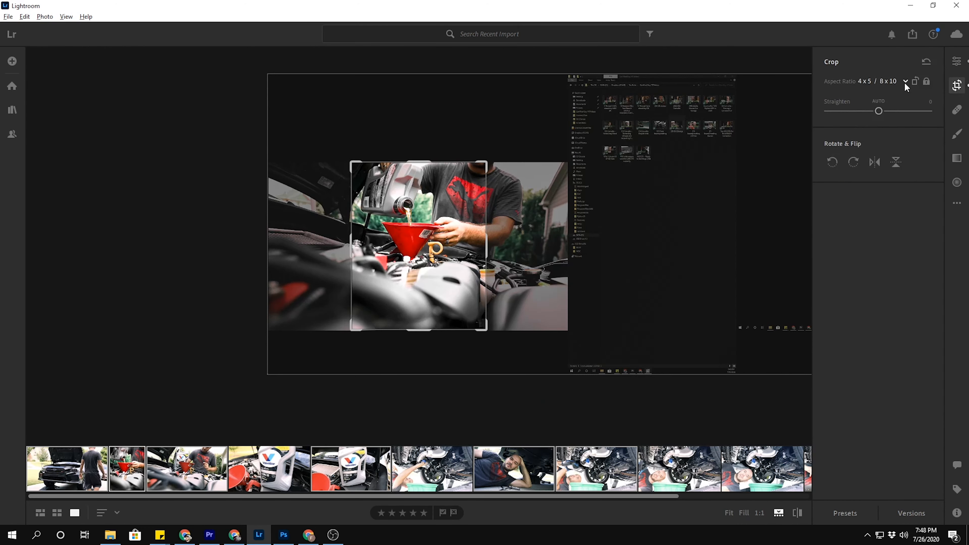
{"action": "left_click", "coordinate": [883, 80]}
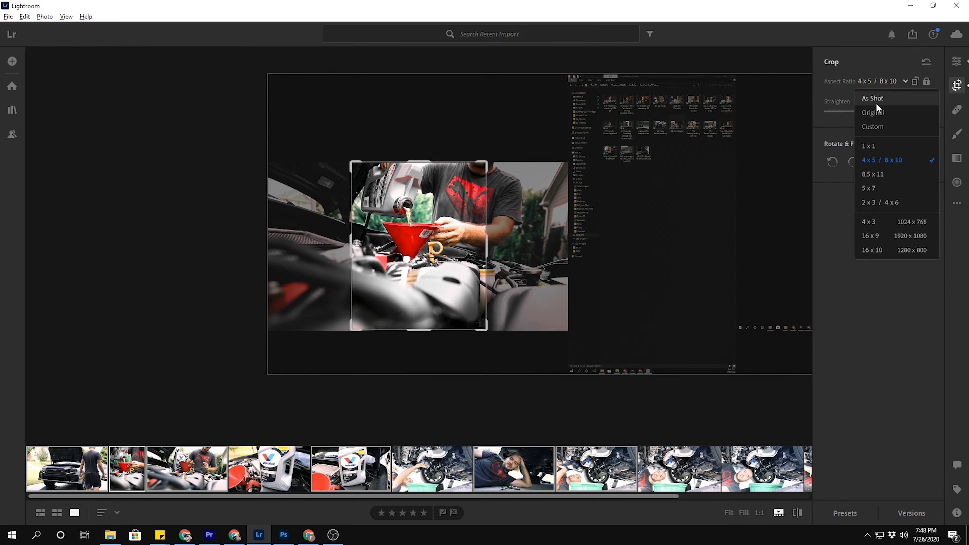
{"action": "left_click", "coordinate": [963, 66]}
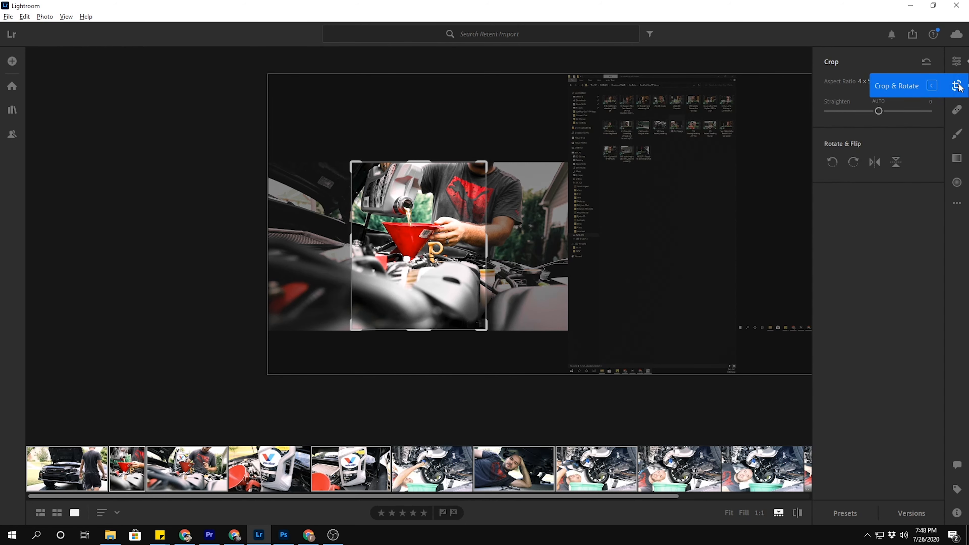
Heal a small spot near the upper left of the red funnel using the Healing Brush at size 25.
{"action": "left_click", "coordinate": [956, 110]}
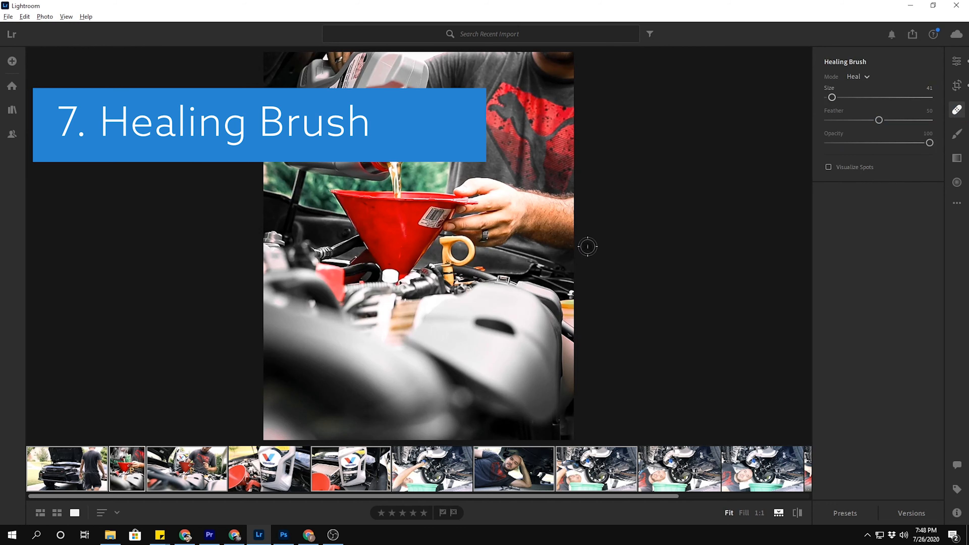
{"action": "key", "text": "space"}
{"action": "left_click", "coordinate": [372, 209]}
{"action": "left_click_drag", "start_coordinate": [358, 270], "coordinate": [356, 225]}
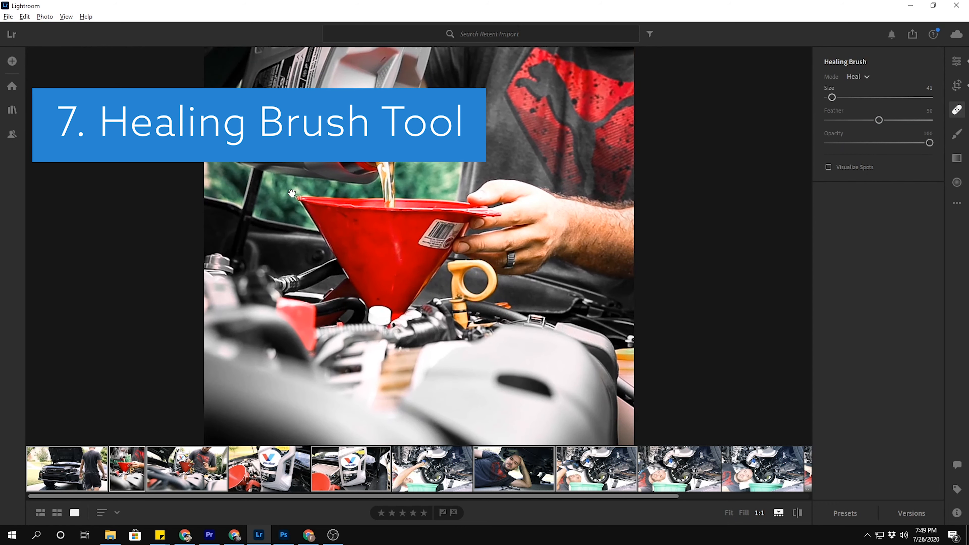
{"action": "scroll", "coordinate": [356, 223], "scroll_direction": "down", "scroll_amount": 5}
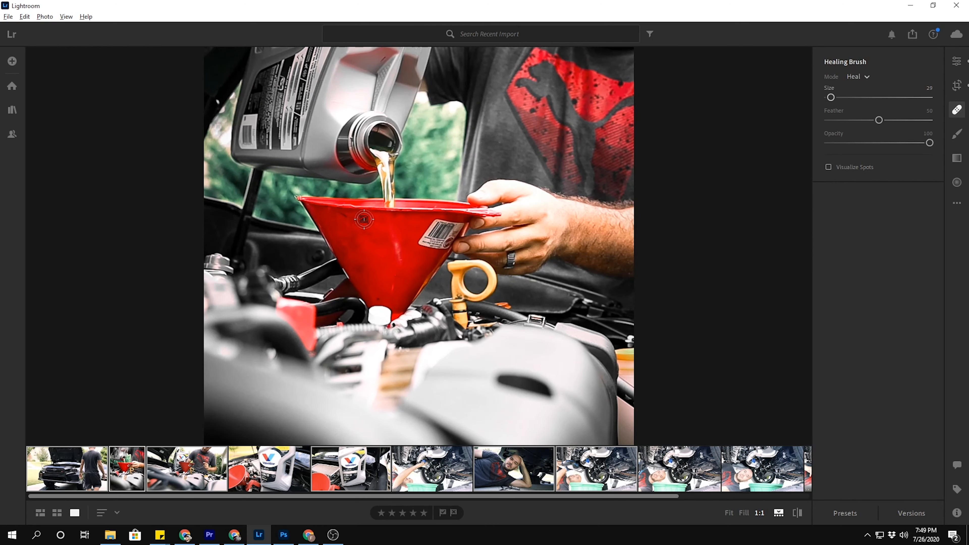
{"action": "mouse_move", "coordinate": [831, 97]}
{"action": "left_mouse_down"}
{"action": "mouse_move", "coordinate": [850, 97]}
{"action": "mouse_move", "coordinate": [838, 99]}
{"action": "left_mouse_up"}
{"action": "scroll", "coordinate": [353, 232], "scroll_direction": "down", "scroll_amount": 5}
{"action": "scroll", "coordinate": [355, 222], "scroll_direction": "down", "scroll_amount": 2}
{"action": "left_click", "coordinate": [356, 222]}
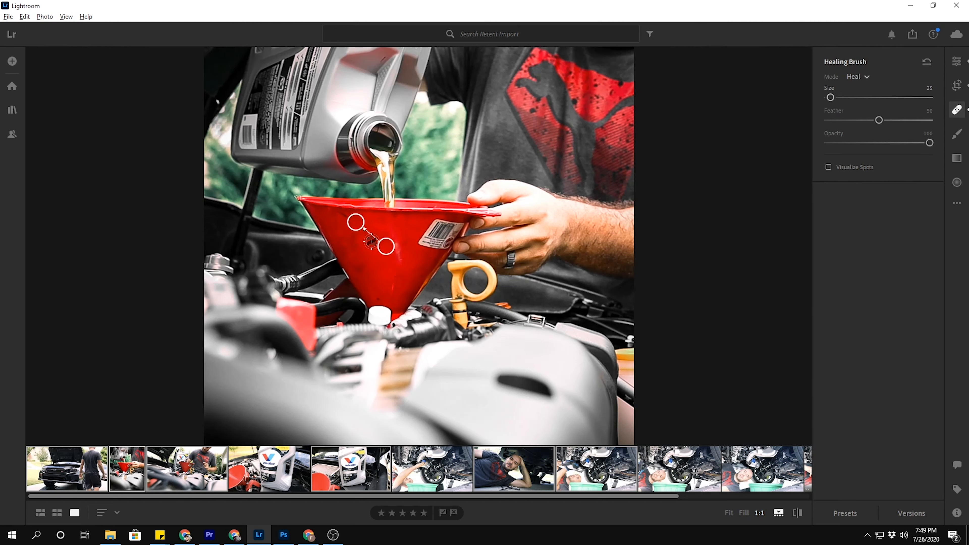
Heal the blemishes down the left side and middle of the red funnel with the Healing Brush at size 25.
{"action": "left_click", "coordinate": [346, 216]}
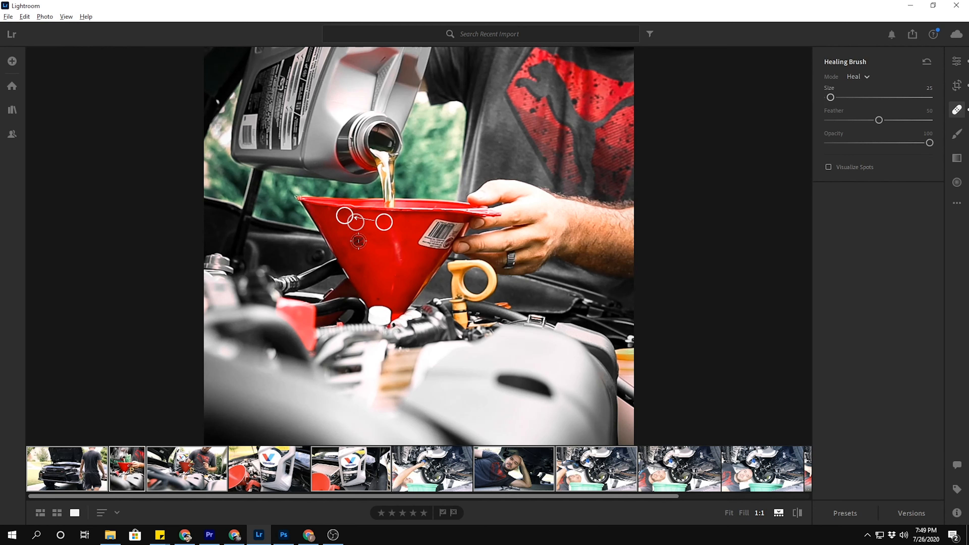
{"action": "left_click", "coordinate": [364, 232]}
{"action": "mouse_move", "coordinate": [376, 233]}
{"action": "left_mouse_down"}
{"action": "mouse_move", "coordinate": [361, 228]}
{"action": "mouse_move", "coordinate": [360, 244]}
{"action": "left_mouse_up"}
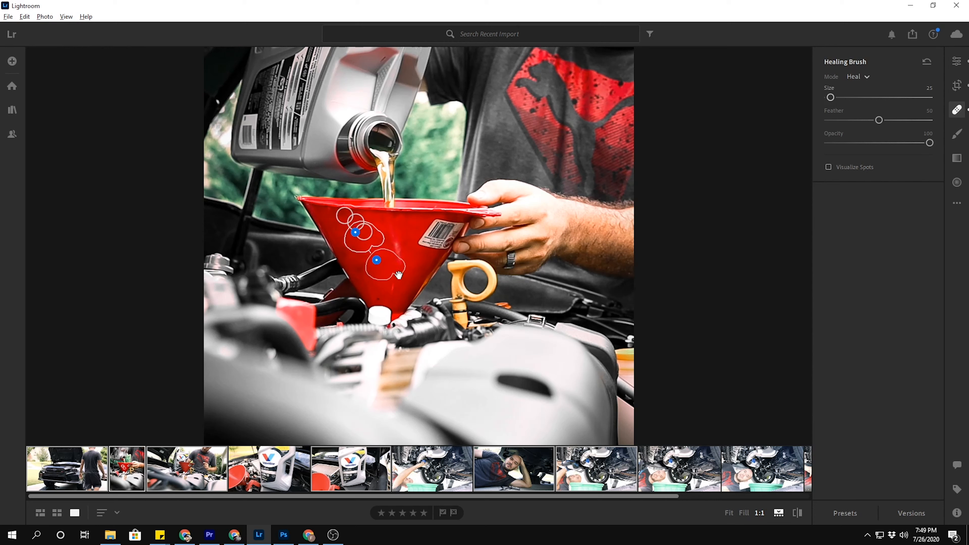
{"action": "left_click", "coordinate": [360, 266]}
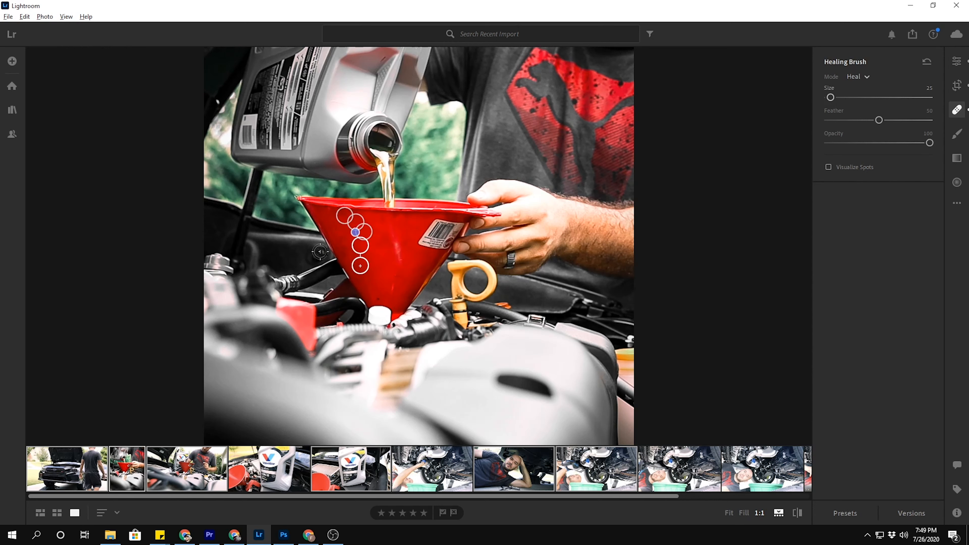
{"action": "left_click_drag", "start_coordinate": [342, 238], "coordinate": [350, 256]}
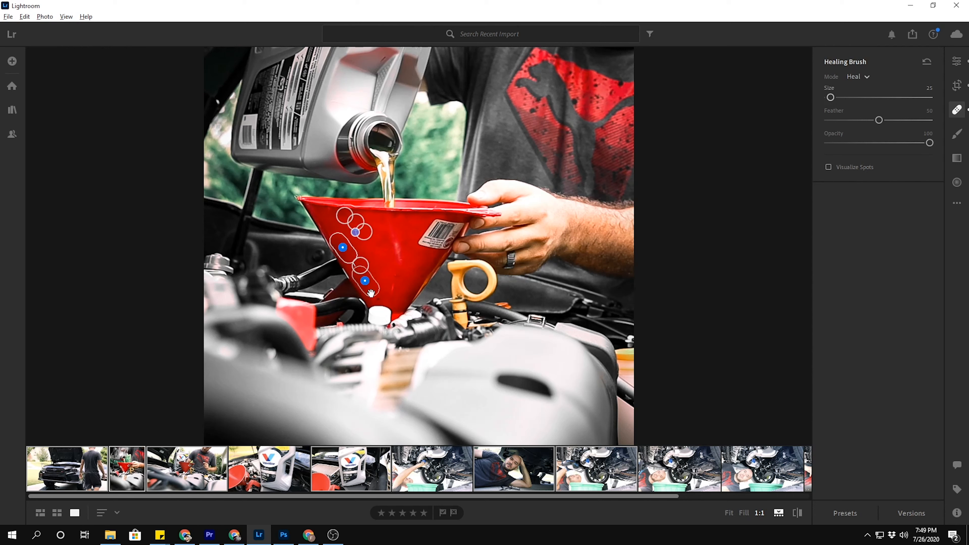
{"action": "left_click", "coordinate": [381, 242]}
{"action": "left_click_drag", "start_coordinate": [394, 224], "coordinate": [397, 261]}
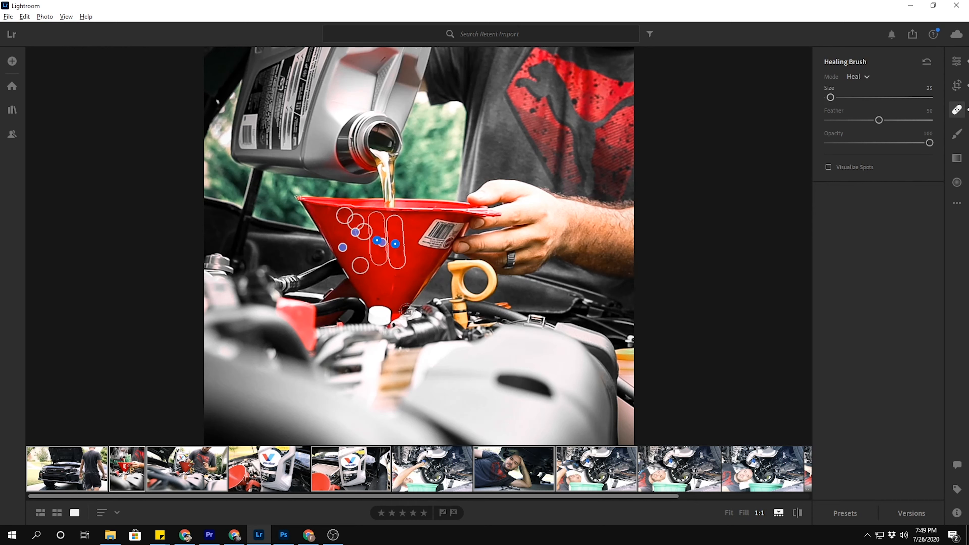
Undo the last healing strokes and delete the large healed patch on the upper left of the funnel.
{"action": "key", "text": "ctrl+z"}
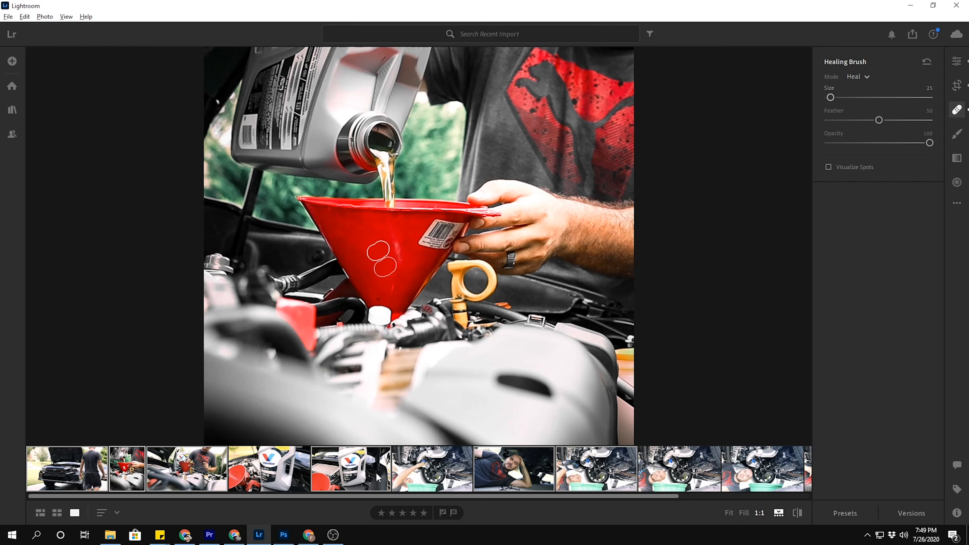
{"action": "key", "text": "ctrl+z"}
{"action": "left_click", "coordinate": [355, 242]}
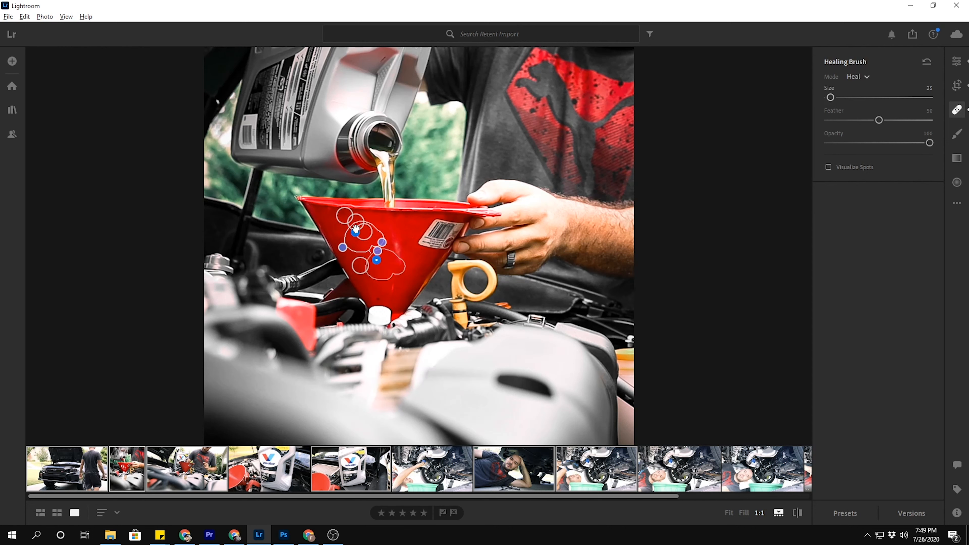
{"action": "key", "text": "Delete"}
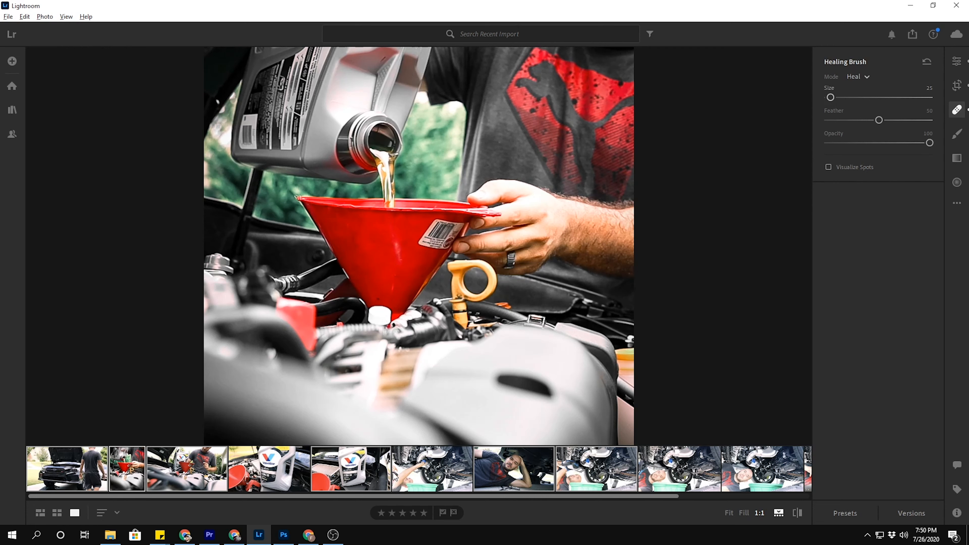
{"action": "left_click", "coordinate": [957, 111]}
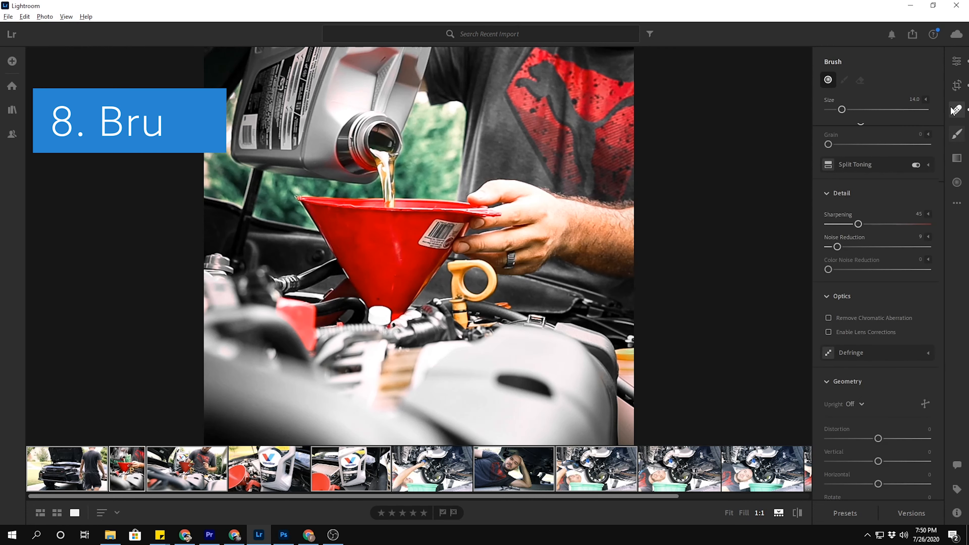
Paint an adjustment brush mask over the grey oil bottle at size 14.
{"action": "left_click", "coordinate": [956, 133]}
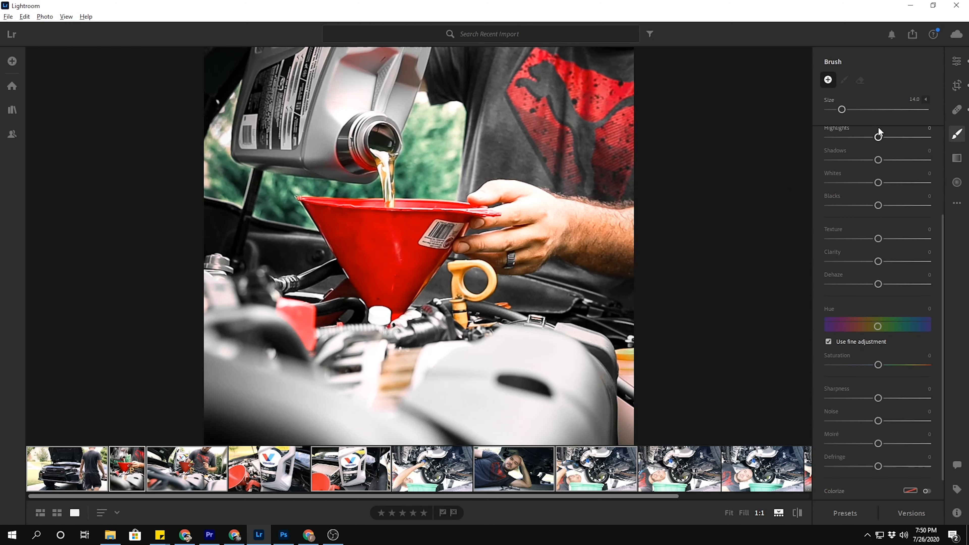
{"action": "scroll", "coordinate": [878, 126], "scroll_direction": "up", "scroll_amount": 3}
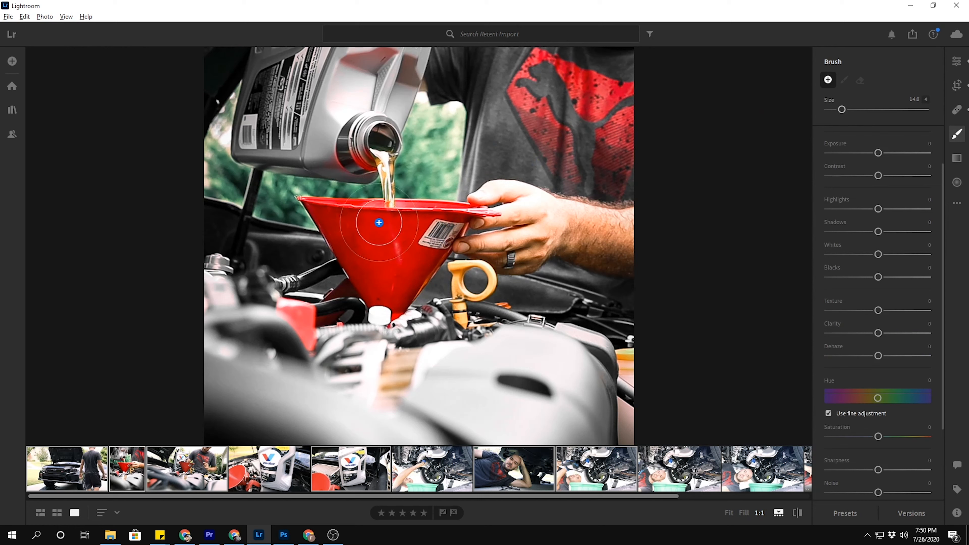
{"action": "mouse_move", "coordinate": [401, 58]}
{"action": "left_mouse_down"}
{"action": "mouse_move", "coordinate": [354, 58]}
{"action": "mouse_move", "coordinate": [259, 128]}
{"action": "mouse_move", "coordinate": [323, 153]}
{"action": "mouse_move", "coordinate": [388, 84]}
{"action": "mouse_move", "coordinate": [385, 105]}
{"action": "mouse_move", "coordinate": [359, 119]}
{"action": "mouse_move", "coordinate": [280, 60]}
{"action": "mouse_move", "coordinate": [286, 159]}
{"action": "mouse_move", "coordinate": [390, 62]}
{"action": "mouse_move", "coordinate": [312, 94]}
{"action": "left_mouse_up"}
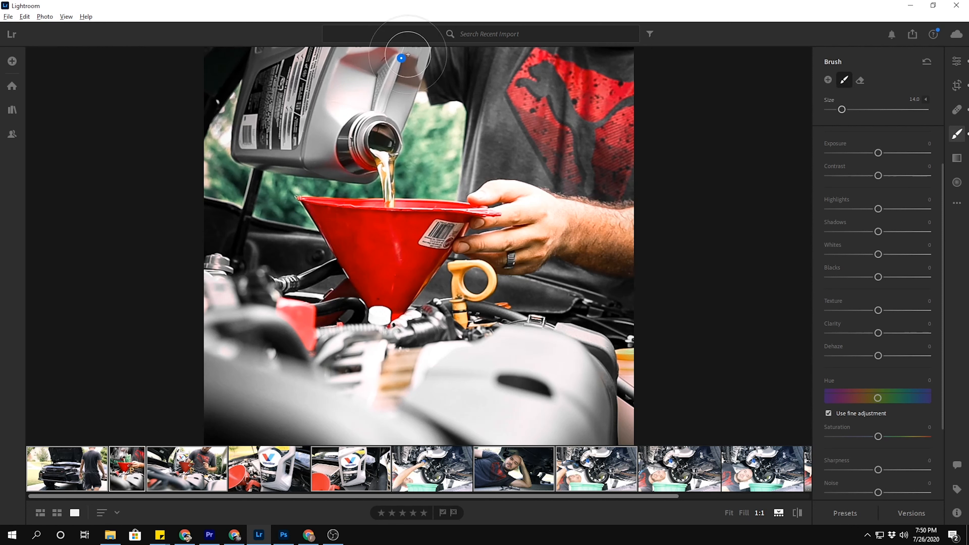
Try Exposure +0.24, Contrast -100, Highlights -88, Whites -90 and Texture +100 on the bottle's mask, and undo these adjustments.
{"action": "mouse_move", "coordinate": [401, 59]}
{"action": "left_click_drag", "start_coordinate": [878, 154], "coordinate": [804, 172]}
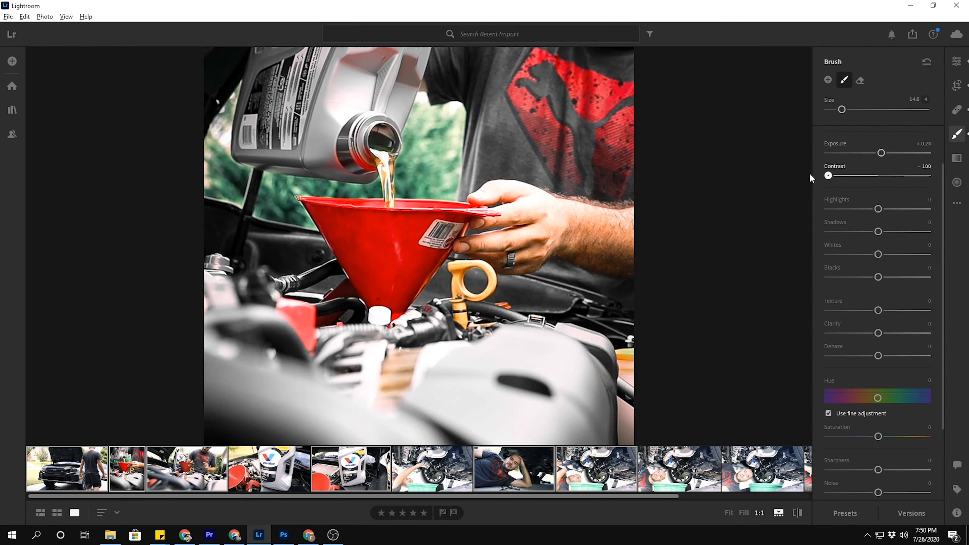
{"action": "left_click_drag", "start_coordinate": [878, 209], "coordinate": [835, 208]}
{"action": "left_click_drag", "start_coordinate": [878, 254], "coordinate": [833, 254]}
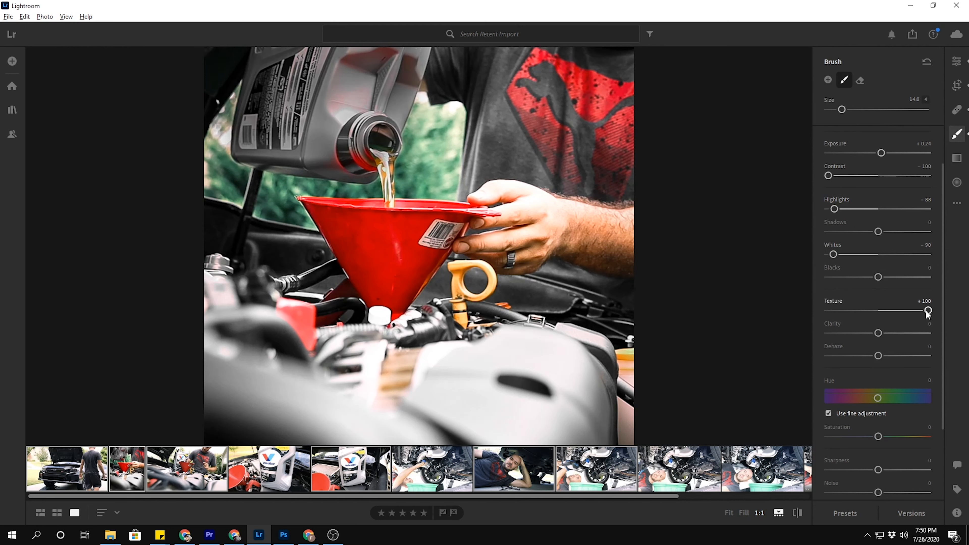
{"action": "key", "text": "ctrl+z"}
{"action": "key", "text": "ctrl+z"}
{"action": "key", "text": "ctrl+z"}
{"action": "key", "text": "ctrl+z"}
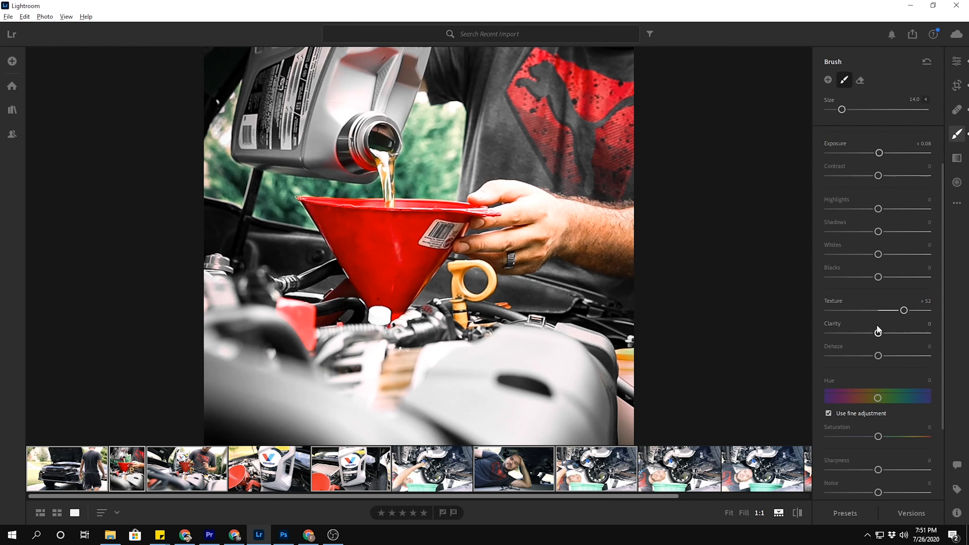
Set the bottle mask's Exposure to +0.08, Texture to +44 and Clarity to +33.
{"action": "left_click_drag", "start_coordinate": [879, 335], "coordinate": [905, 335]}
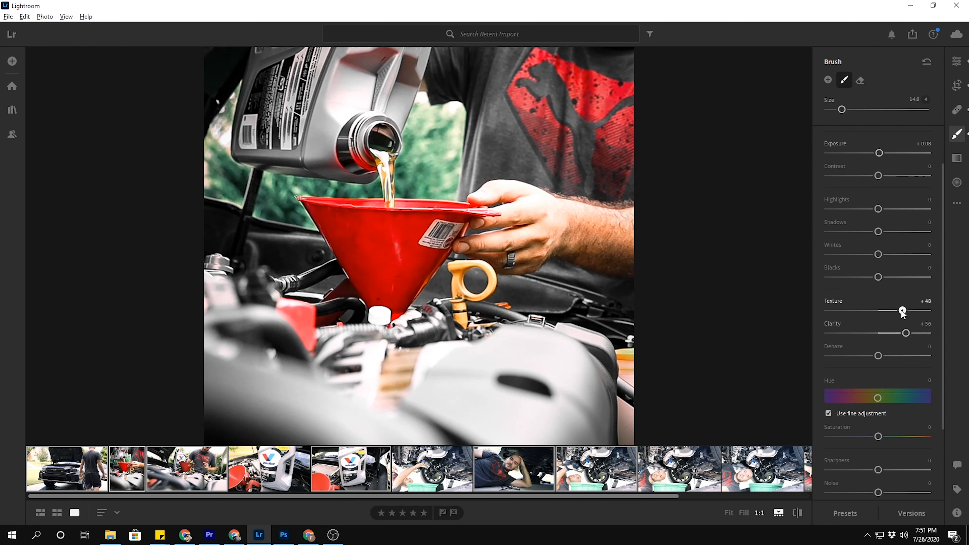
{"action": "left_click_drag", "start_coordinate": [898, 333], "coordinate": [894, 333]}
{"action": "scroll", "coordinate": [866, 417], "scroll_direction": "up", "scroll_amount": 2}
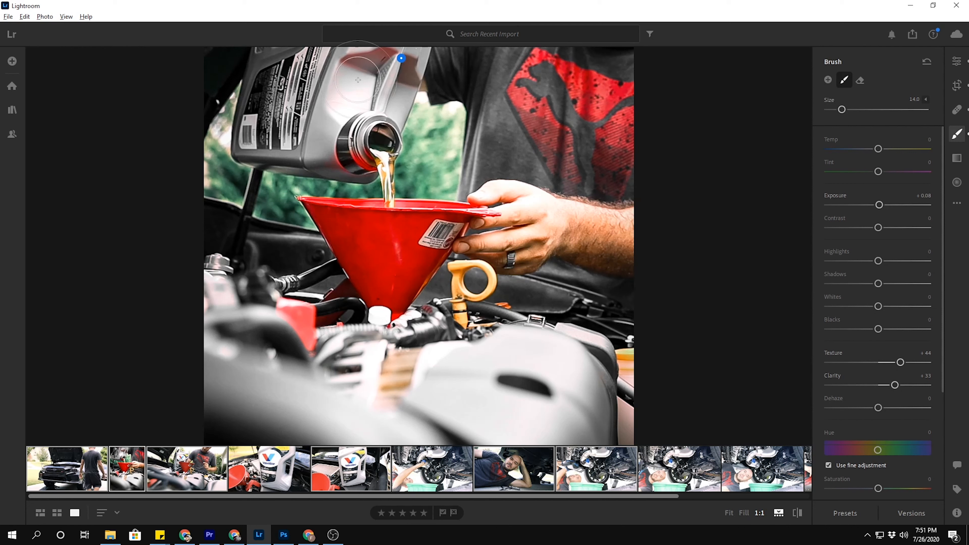
Start a new brush at size 7 with Saturation -100 and paint the colour cast out of the oil bottle.
{"action": "left_click", "coordinate": [957, 111]}
{"action": "left_click", "coordinate": [957, 134]}
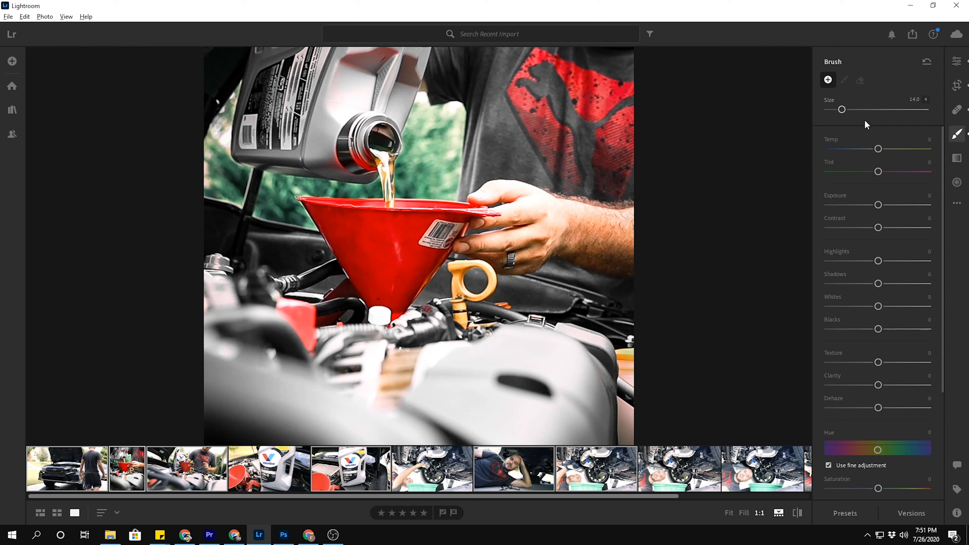
{"action": "key", "text": "bracketleft"}
{"action": "key", "text": "bracketleft"}
{"action": "key", "text": "bracketleft"}
{"action": "key", "text": "bracketleft"}
{"action": "key", "text": "bracketleft"}
{"action": "key", "text": "bracketleft"}
{"action": "key", "text": "bracketleft"}
{"action": "key", "text": "bracketleft"}
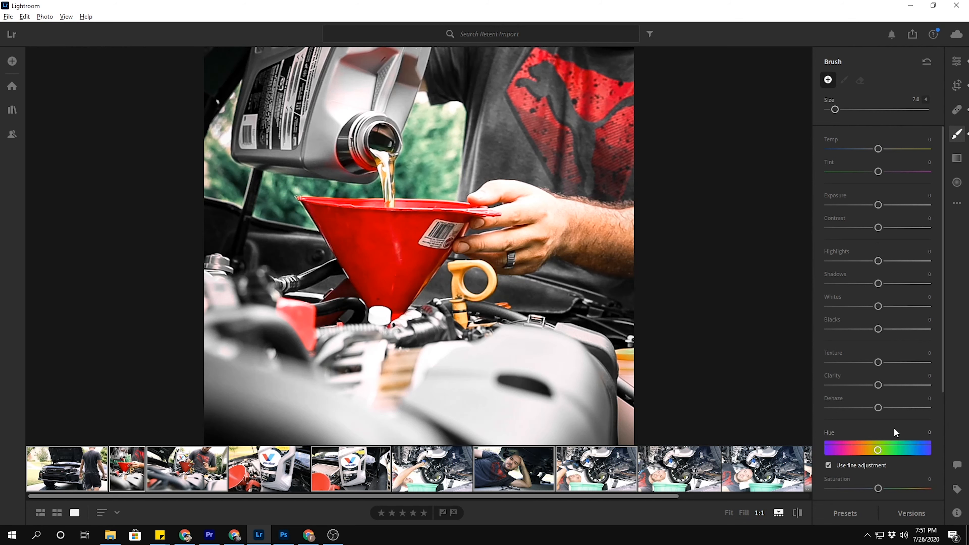
{"action": "scroll", "coordinate": [894, 427], "scroll_direction": "down", "scroll_amount": 3}
{"action": "left_click_drag", "start_coordinate": [878, 417], "coordinate": [847, 415]}
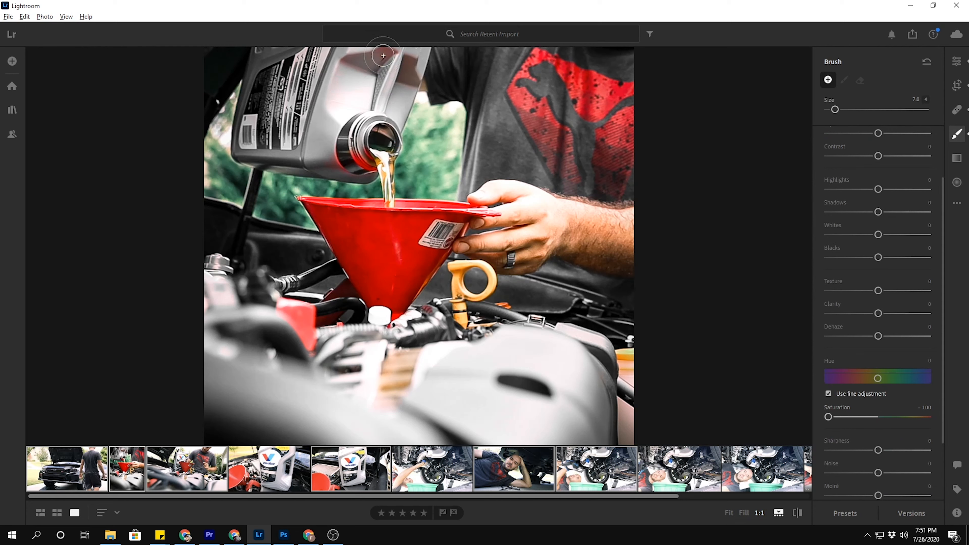
{"action": "mouse_move", "coordinate": [337, 147]}
{"action": "left_mouse_down"}
{"action": "mouse_move", "coordinate": [353, 166]}
{"action": "mouse_move", "coordinate": [333, 152]}
{"action": "mouse_move", "coordinate": [298, 152]}
{"action": "left_mouse_up"}
{"action": "left_click_drag", "start_coordinate": [394, 96], "coordinate": [392, 101]}
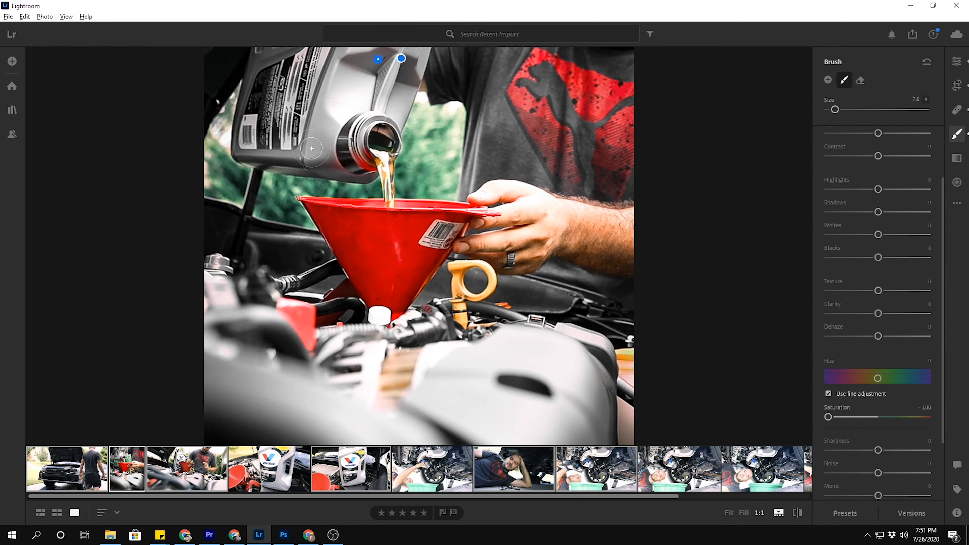
Enlarge the brush to size 14 and extend the desaturation over the engine cover and its outer edge.
{"action": "key", "text": "bracketright"}
{"action": "mouse_move", "coordinate": [612, 382]}
{"action": "left_mouse_down"}
{"action": "mouse_move", "coordinate": [643, 367]}
{"action": "mouse_move", "coordinate": [588, 363]}
{"action": "mouse_move", "coordinate": [551, 338]}
{"action": "mouse_move", "coordinate": [576, 308]}
{"action": "mouse_move", "coordinate": [592, 332]}
{"action": "left_mouse_up"}
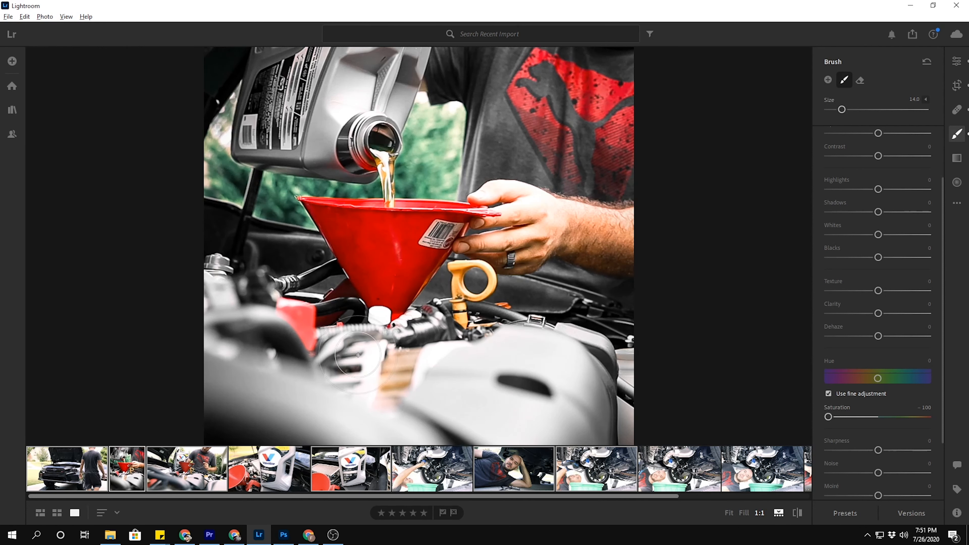
{"action": "left_click_drag", "start_coordinate": [468, 367], "coordinate": [576, 354]}
Create another brush mask with Saturation -100 and paint over the oil bottle, the engine cover and the photo's left edge.
{"action": "left_click", "coordinate": [828, 80]}
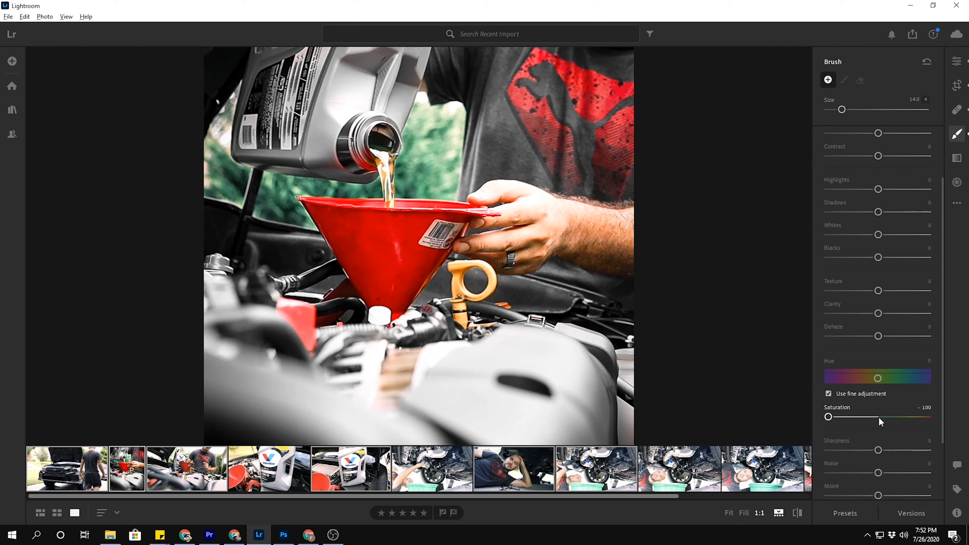
{"action": "mouse_move", "coordinate": [342, 68]}
{"action": "left_mouse_down"}
{"action": "mouse_move", "coordinate": [394, 51]}
{"action": "mouse_move", "coordinate": [412, 69]}
{"action": "mouse_move", "coordinate": [378, 110]}
{"action": "mouse_move", "coordinate": [351, 99]}
{"action": "mouse_move", "coordinate": [301, 115]}
{"action": "mouse_move", "coordinate": [272, 72]}
{"action": "mouse_move", "coordinate": [259, 73]}
{"action": "mouse_move", "coordinate": [246, 116]}
{"action": "mouse_move", "coordinate": [257, 145]}
{"action": "mouse_move", "coordinate": [324, 137]}
{"action": "mouse_move", "coordinate": [314, 134]}
{"action": "mouse_move", "coordinate": [359, 57]}
{"action": "mouse_move", "coordinate": [385, 48]}
{"action": "mouse_move", "coordinate": [358, 54]}
{"action": "mouse_move", "coordinate": [381, 53]}
{"action": "mouse_move", "coordinate": [374, 73]}
{"action": "mouse_move", "coordinate": [407, 41]}
{"action": "mouse_move", "coordinate": [398, 62]}
{"action": "mouse_move", "coordinate": [418, 65]}
{"action": "mouse_move", "coordinate": [419, 52]}
{"action": "mouse_move", "coordinate": [408, 76]}
{"action": "left_mouse_up"}
{"action": "scroll", "coordinate": [419, 52], "scroll_direction": "down", "scroll_amount": 1}
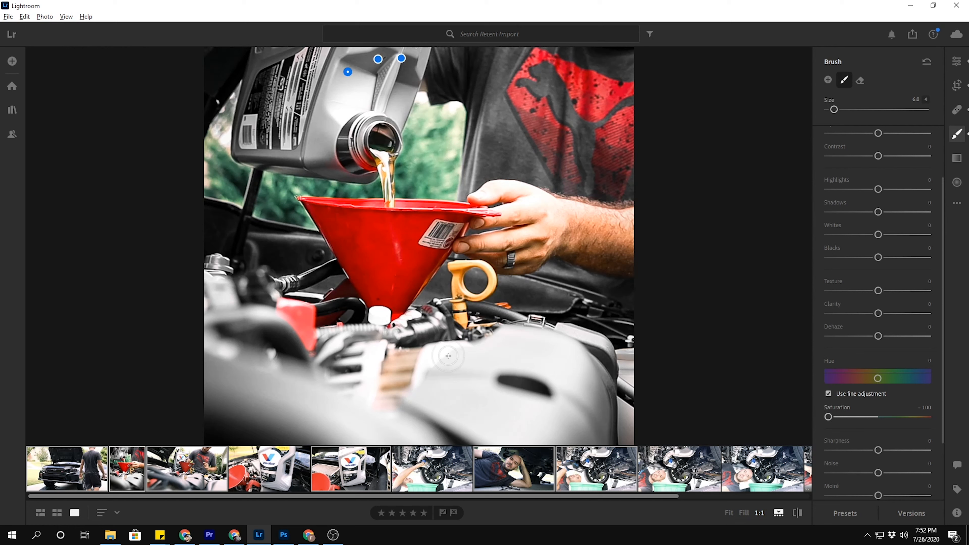
{"action": "scroll", "coordinate": [458, 380], "scroll_direction": "up", "scroll_amount": 1}
{"action": "left_click_drag", "start_coordinate": [458, 380], "coordinate": [559, 370]}
{"action": "mouse_move", "coordinate": [606, 435]}
{"action": "left_mouse_down"}
{"action": "mouse_move", "coordinate": [614, 355]}
{"action": "mouse_move", "coordinate": [538, 372]}
{"action": "left_mouse_up"}
{"action": "scroll", "coordinate": [607, 349], "scroll_direction": "up", "scroll_amount": 6}
{"action": "mouse_move", "coordinate": [206, 242]}
{"action": "left_mouse_down"}
{"action": "mouse_move", "coordinate": [240, 256]}
{"action": "mouse_move", "coordinate": [137, 262]}
{"action": "left_mouse_up"}
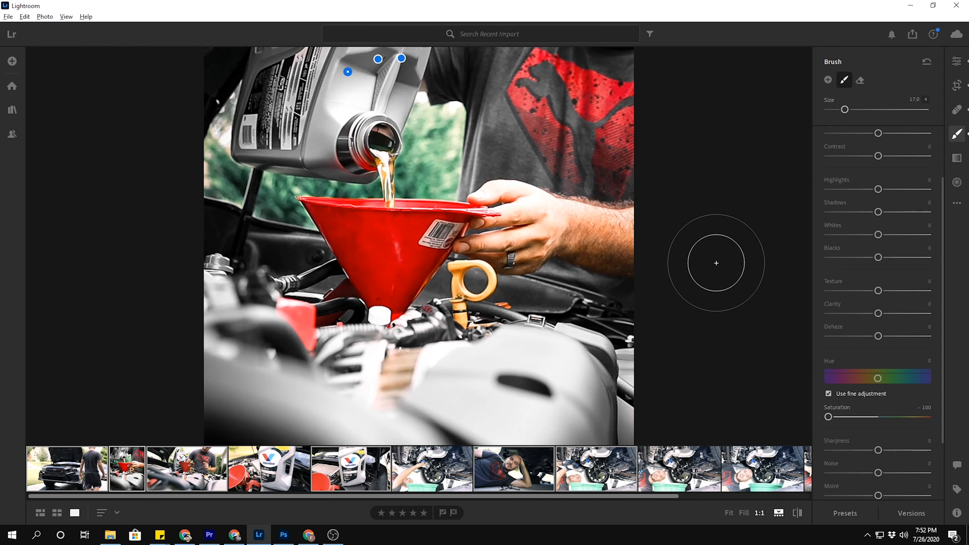
Create a new size 5 brush mask with Saturation +59 and paint it over the stream of pouring oil.
{"action": "left_click", "coordinate": [956, 61]}
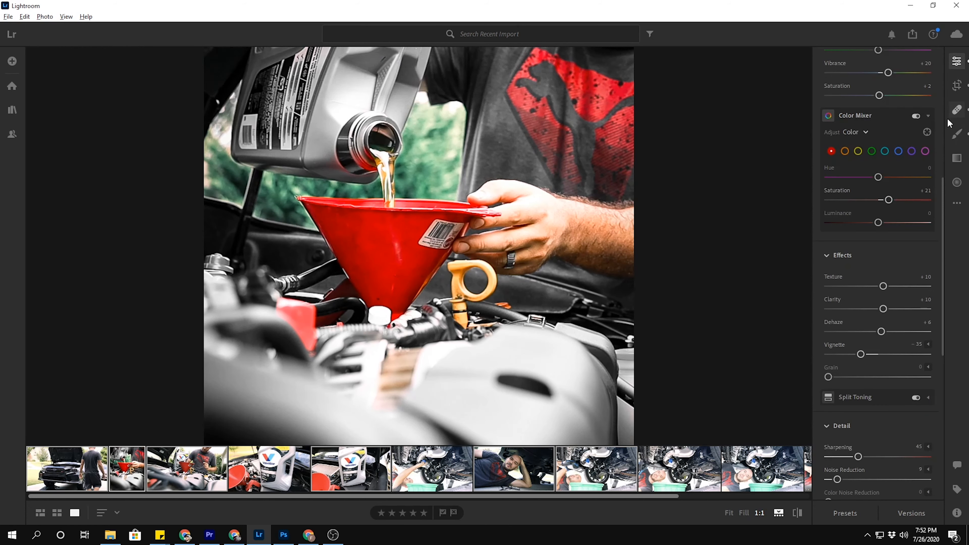
{"action": "left_click", "coordinate": [957, 135]}
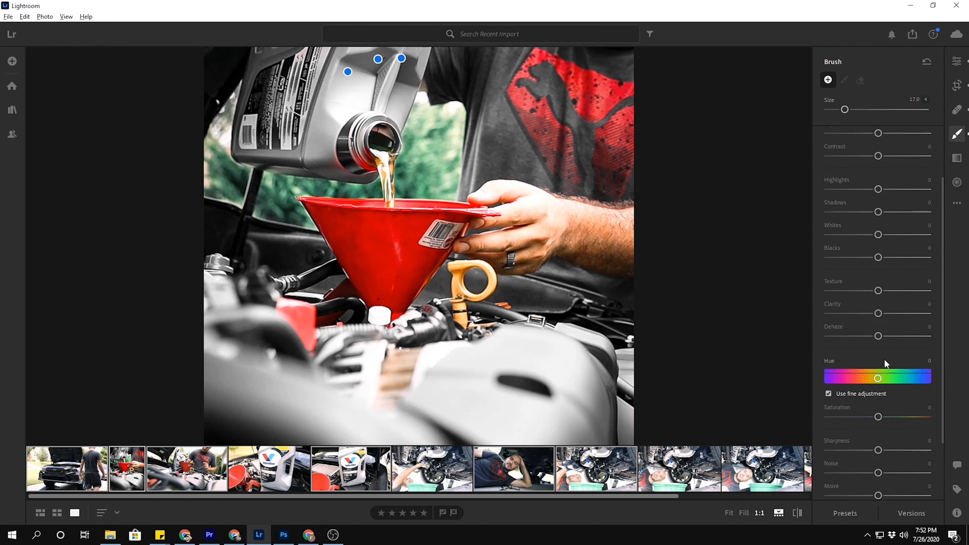
{"action": "left_click_drag", "start_coordinate": [877, 417], "coordinate": [905, 419]}
{"action": "scroll", "coordinate": [378, 158], "scroll_direction": "up", "scroll_amount": 5}
{"action": "scroll", "coordinate": [383, 161], "scroll_direction": "down", "scroll_amount": 15}
{"action": "left_click_drag", "start_coordinate": [380, 154], "coordinate": [382, 163]}
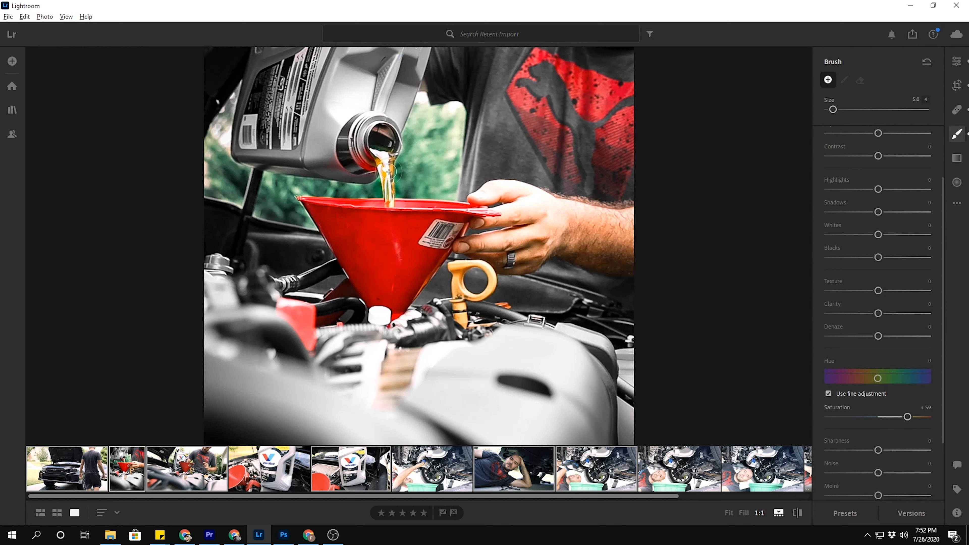
{"action": "left_click_drag", "start_coordinate": [379, 156], "coordinate": [383, 158]}
{"action": "left_click_drag", "start_coordinate": [379, 154], "coordinate": [379, 153]}
Extend the saturation boost over the yellow dipstick handle and the red part at the left of the engine.
{"action": "mouse_move", "coordinate": [455, 272]}
{"action": "left_mouse_down"}
{"action": "mouse_move", "coordinate": [460, 328]}
{"action": "mouse_move", "coordinate": [460, 295]}
{"action": "mouse_move", "coordinate": [489, 284]}
{"action": "mouse_move", "coordinate": [488, 272]}
{"action": "mouse_move", "coordinate": [457, 267]}
{"action": "mouse_move", "coordinate": [485, 265]}
{"action": "mouse_move", "coordinate": [492, 276]}
{"action": "mouse_move", "coordinate": [474, 297]}
{"action": "mouse_move", "coordinate": [451, 274]}
{"action": "mouse_move", "coordinate": [462, 317]}
{"action": "left_mouse_up"}
{"action": "left_click_drag", "start_coordinate": [302, 317], "coordinate": [301, 313]}
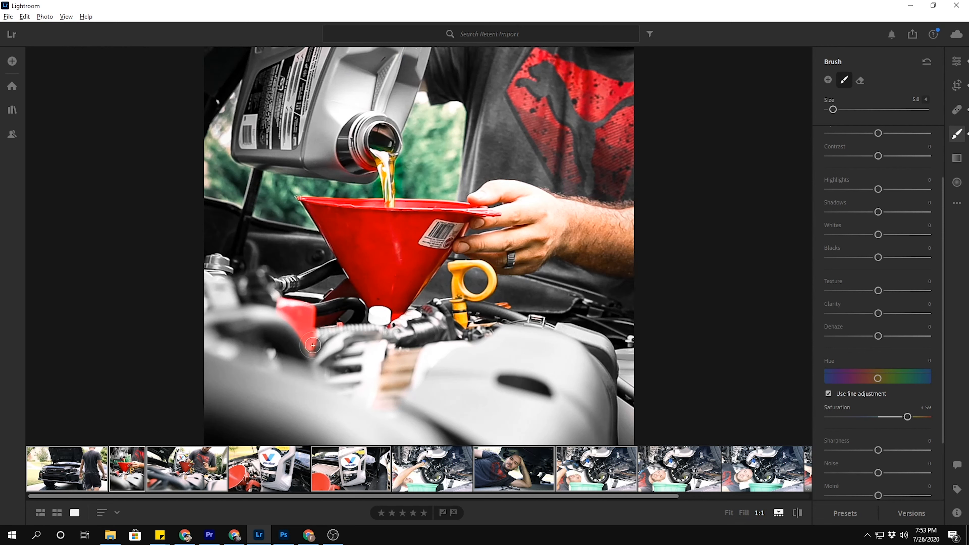
{"action": "left_click_drag", "start_coordinate": [308, 335], "coordinate": [309, 333]}
Add a linear gradient rising from the photo's lower edge over the engine cover, with Exposure set to -2.64.
{"action": "left_click", "coordinate": [957, 160]}
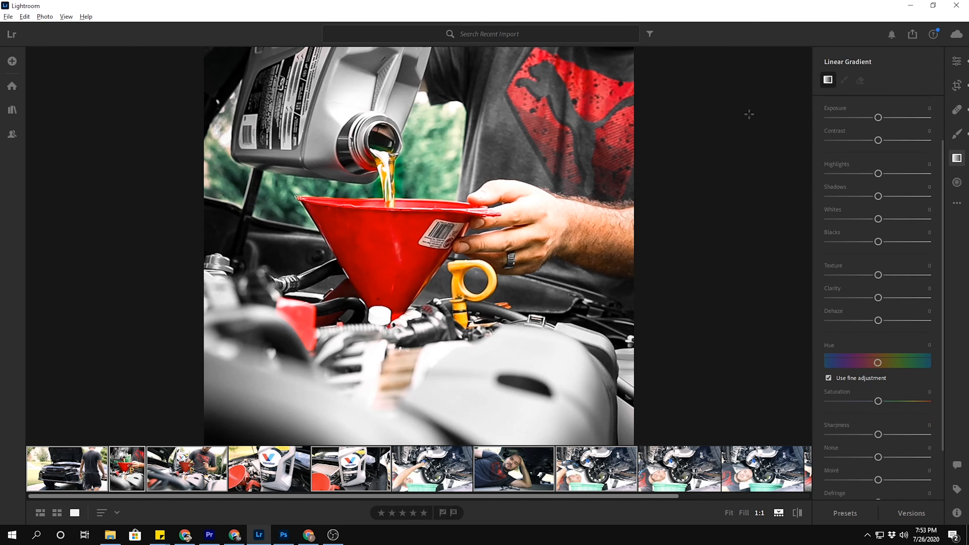
{"action": "mouse_move", "coordinate": [427, 416]}
{"action": "left_mouse_down"}
{"action": "mouse_move", "coordinate": [411, 304]}
{"action": "mouse_move", "coordinate": [429, 339]}
{"action": "left_mouse_up"}
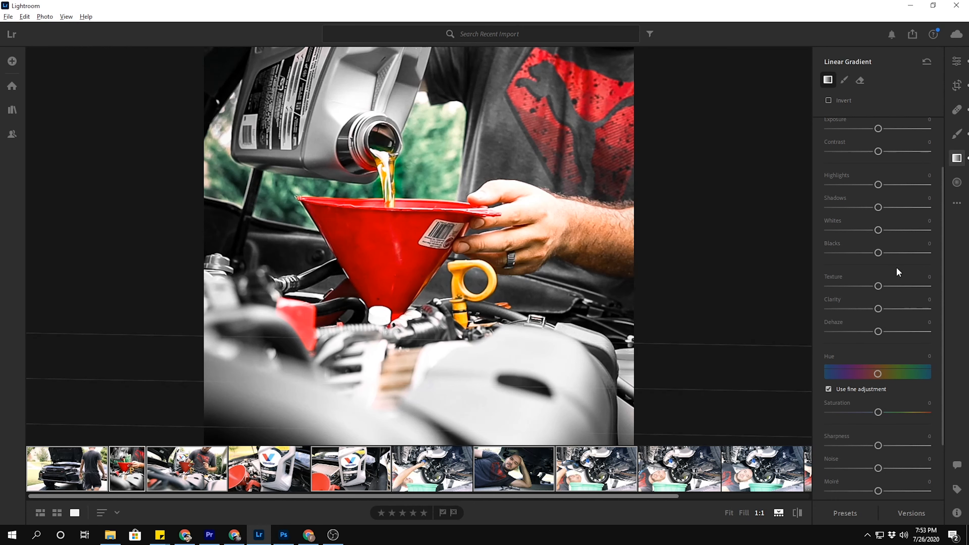
{"action": "left_click_drag", "start_coordinate": [879, 129], "coordinate": [845, 141]}
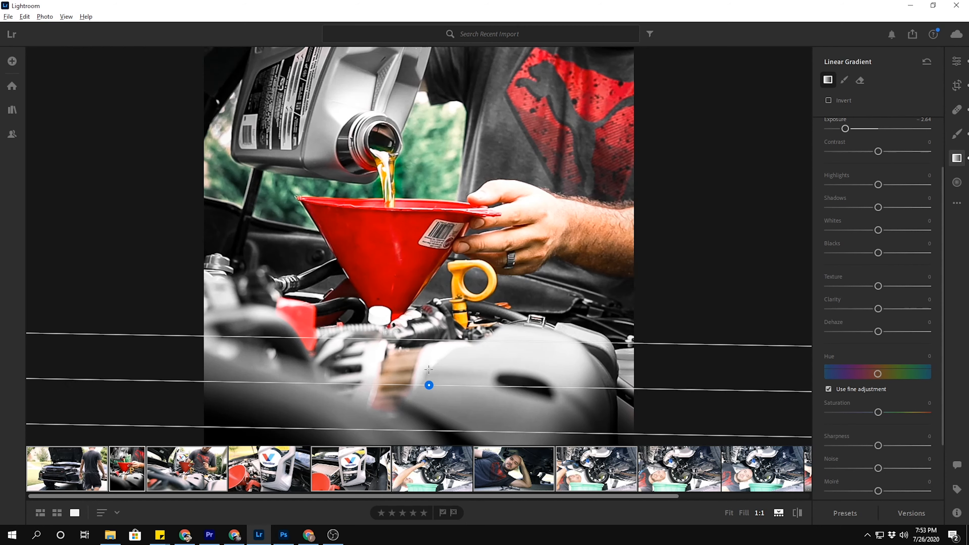
Adjust the linear gradient's upper boundary so that its fade ends just below the funnel's tip.
{"action": "left_click_drag", "start_coordinate": [420, 337], "coordinate": [422, 364]}
{"action": "left_click_drag", "start_coordinate": [421, 420], "coordinate": [412, 330]}
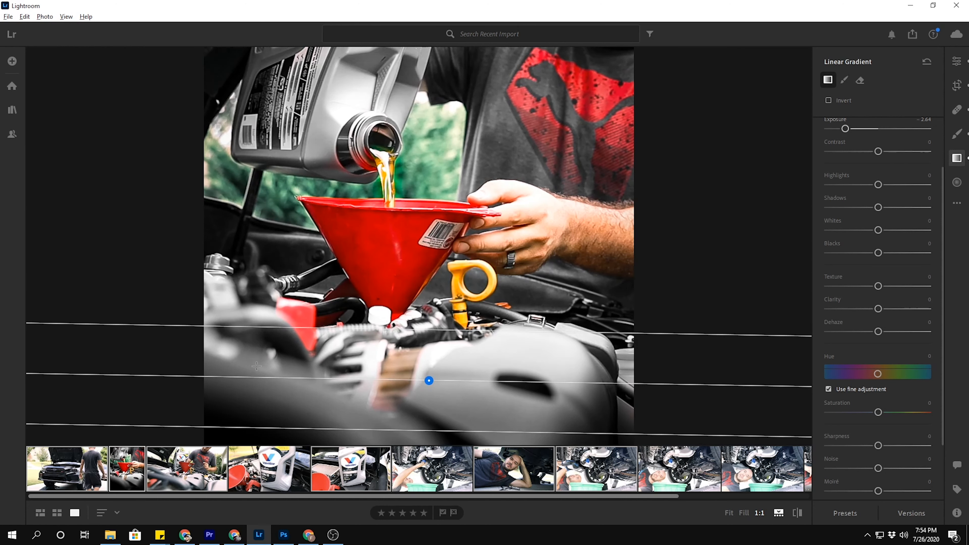
{"action": "mouse_move", "coordinate": [417, 330]}
{"action": "left_mouse_down"}
{"action": "mouse_move", "coordinate": [415, 292]}
{"action": "mouse_move", "coordinate": [418, 334]}
{"action": "left_mouse_up"}
Try inverting the linear gradient, and switch the inversion off again.
{"action": "left_click", "coordinate": [827, 102]}
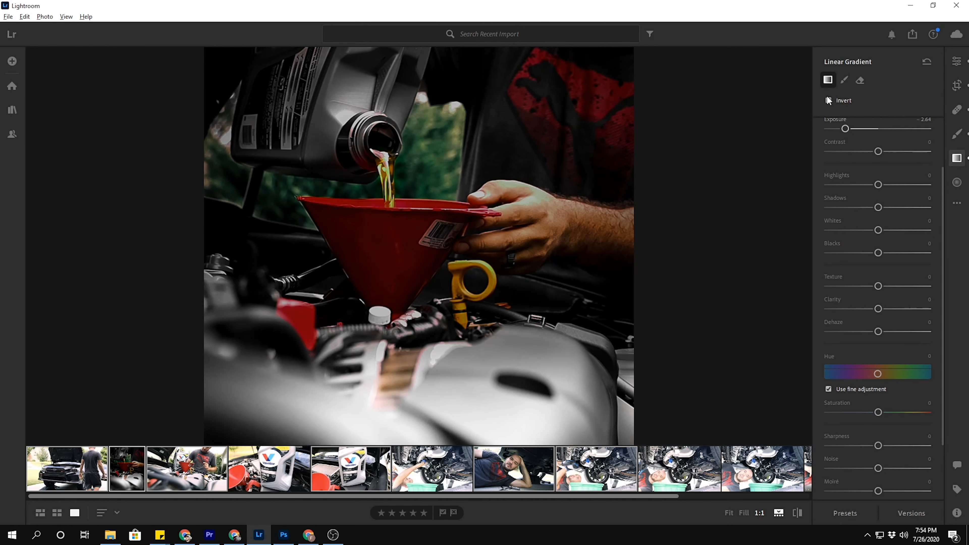
{"action": "left_click", "coordinate": [828, 100]}
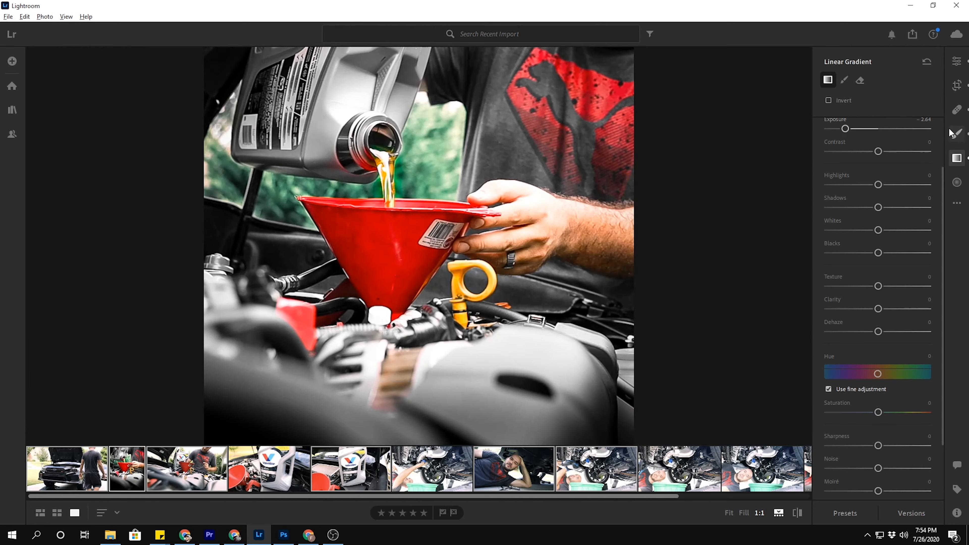
Add a radial gradient around the red funnel, sized and positioned to reach from the bottle's mouth to just below the funnel's tip.
{"action": "left_click", "coordinate": [957, 183]}
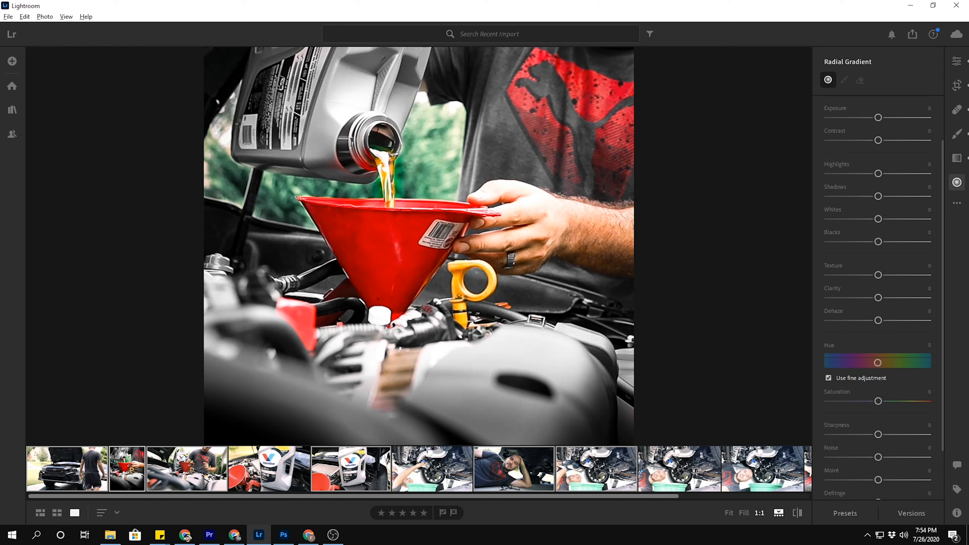
{"action": "mouse_move", "coordinate": [319, 198]}
{"action": "left_mouse_down"}
{"action": "mouse_move", "coordinate": [428, 285]}
{"action": "mouse_move", "coordinate": [412, 284]}
{"action": "left_mouse_up"}
{"action": "left_click_drag", "start_coordinate": [324, 177], "coordinate": [393, 220]}
{"action": "left_click_drag", "start_coordinate": [285, 241], "coordinate": [277, 241]}
{"action": "left_click_drag", "start_coordinate": [387, 208], "coordinate": [387, 203]}
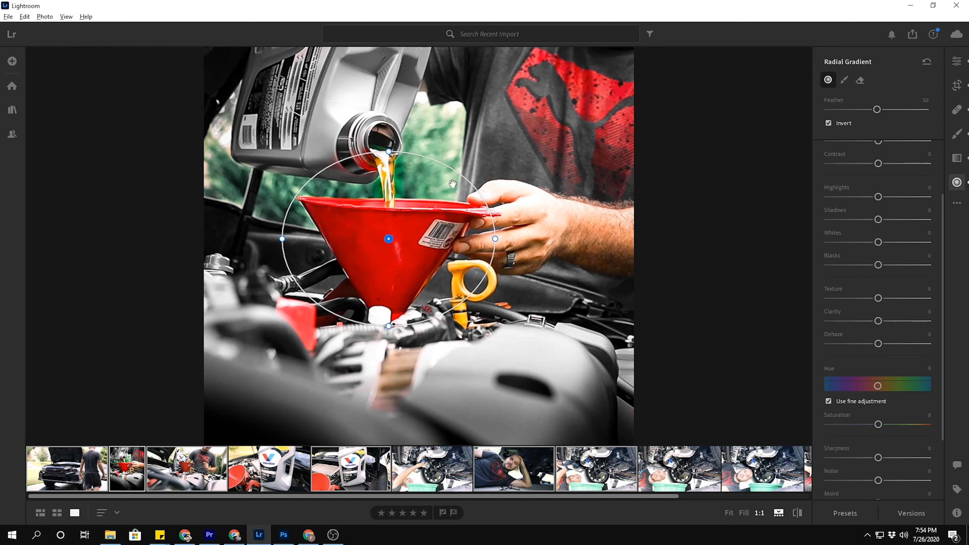
{"action": "mouse_move", "coordinate": [389, 238]}
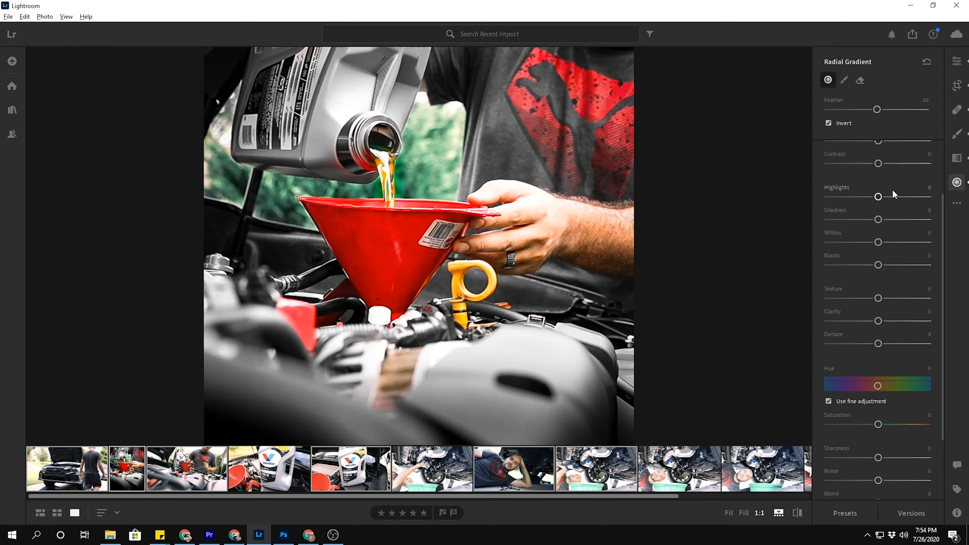
Set the radial gradient's Exposure to +0.08, undoing and redoing the change once.
{"action": "scroll", "coordinate": [942, 226], "scroll_direction": "up", "scroll_amount": 2}
{"action": "mouse_move", "coordinate": [882, 194]}
{"action": "left_mouse_down"}
{"action": "mouse_move", "coordinate": [828, 196]}
{"action": "mouse_move", "coordinate": [879, 195]}
{"action": "left_mouse_up"}
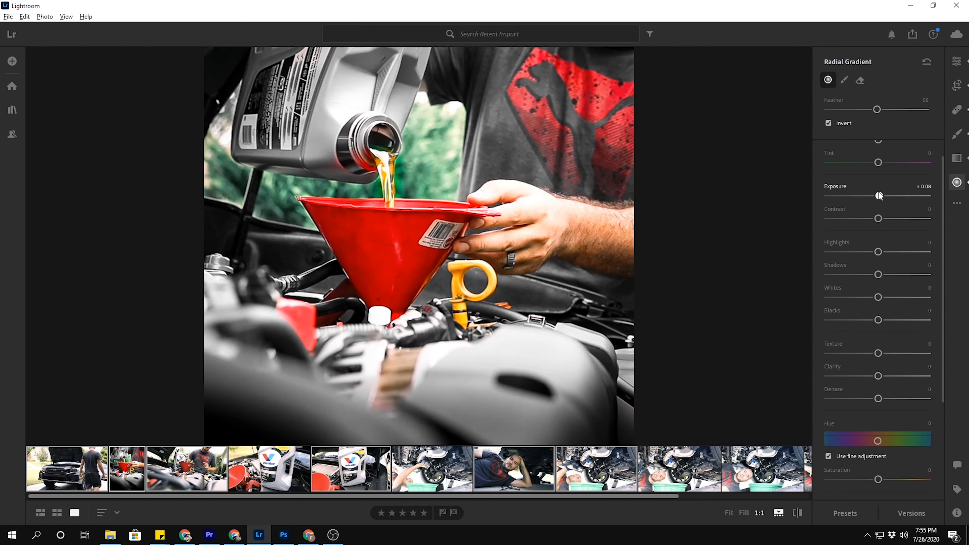
{"action": "key", "text": "ctrl+z"}
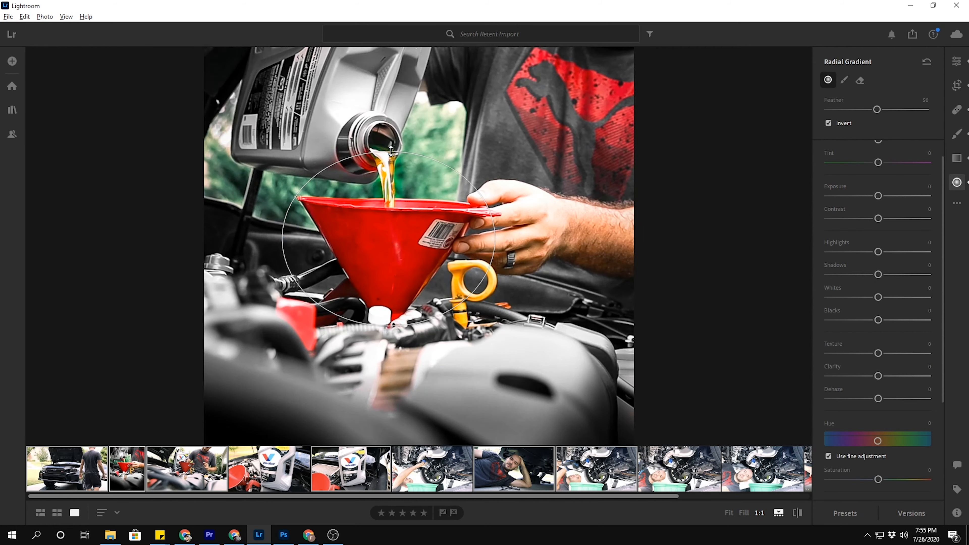
{"action": "key", "text": "ctrl+shift+z"}
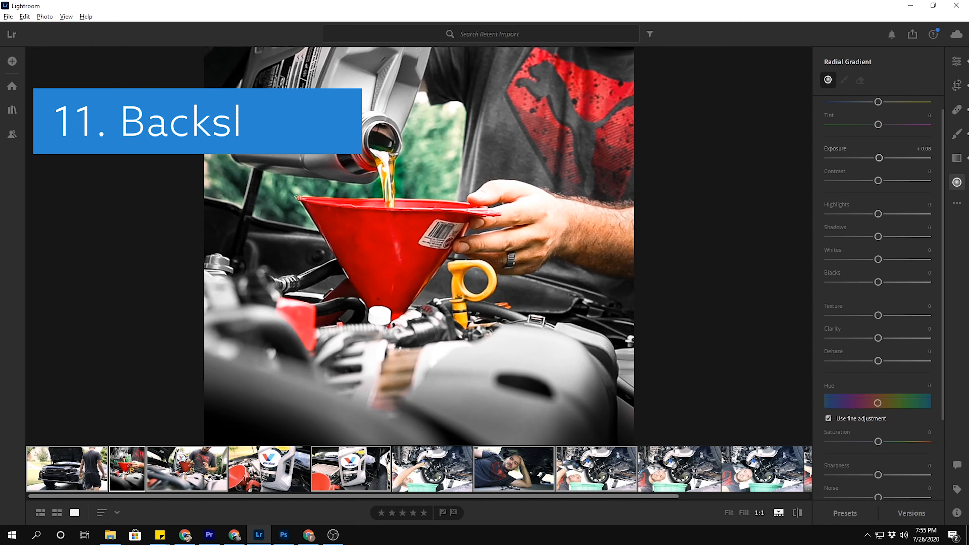
Compare the edited photo with the original by toggling the original view on, off and on again.
{"action": "key", "text": "backslash"}
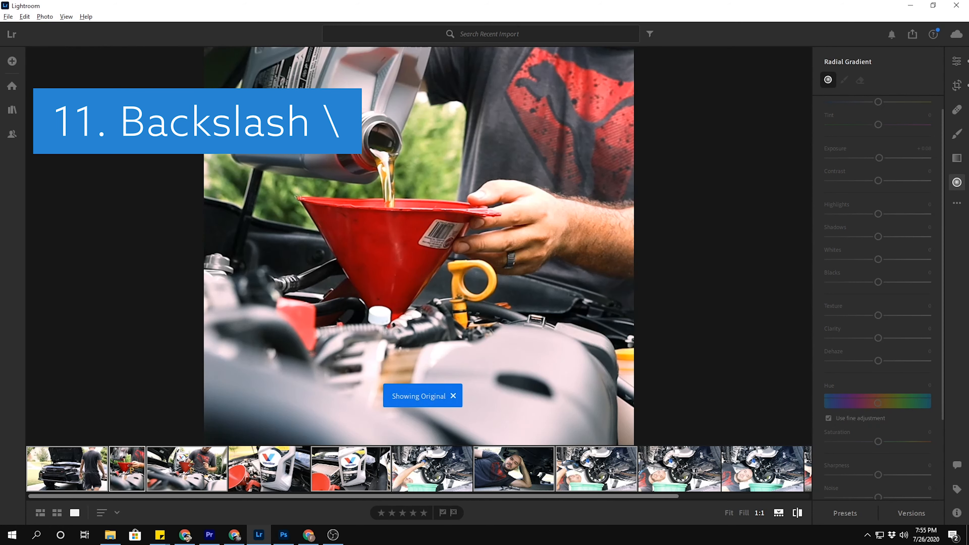
{"action": "key", "text": "backslash"}
{"action": "key", "text": "backslash"}
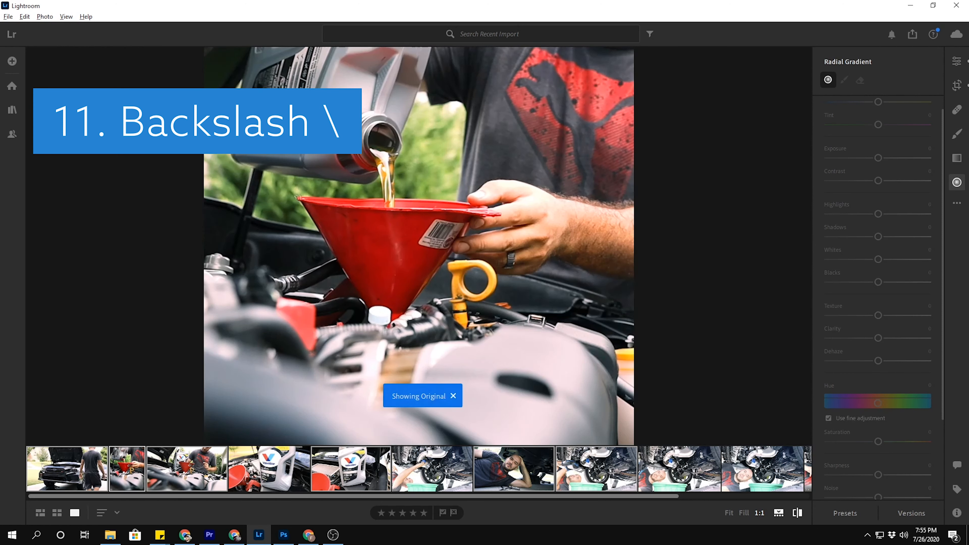